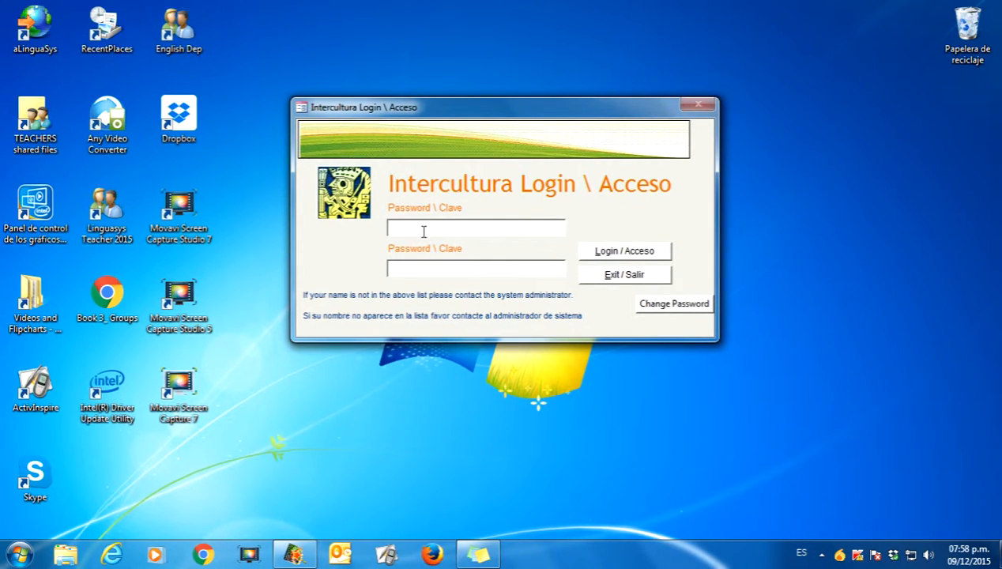
Log in to the Intercultura system by filling in the teacher's account name and the account password
text(m)
click(634, 253)
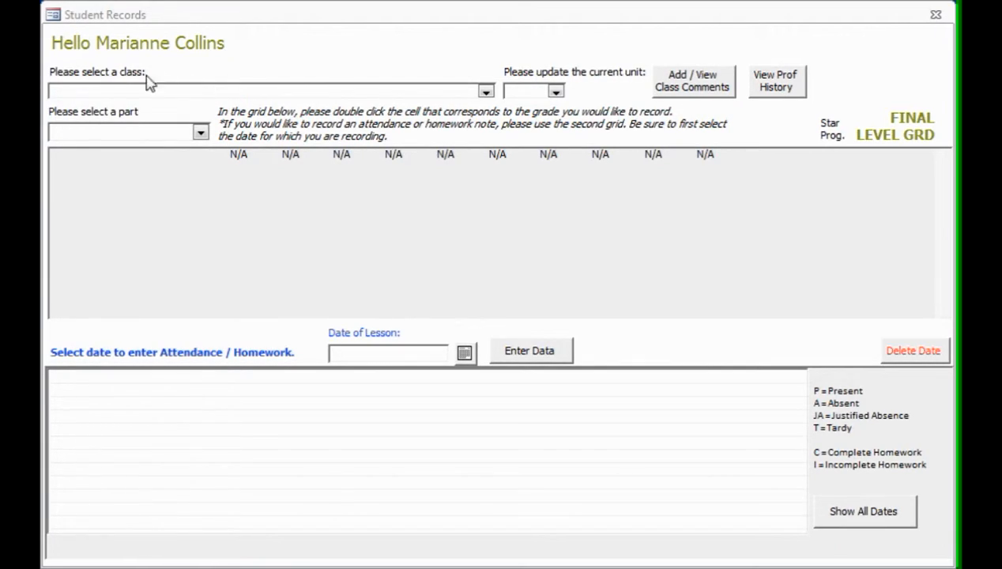
click(170, 92)
click(486, 92)
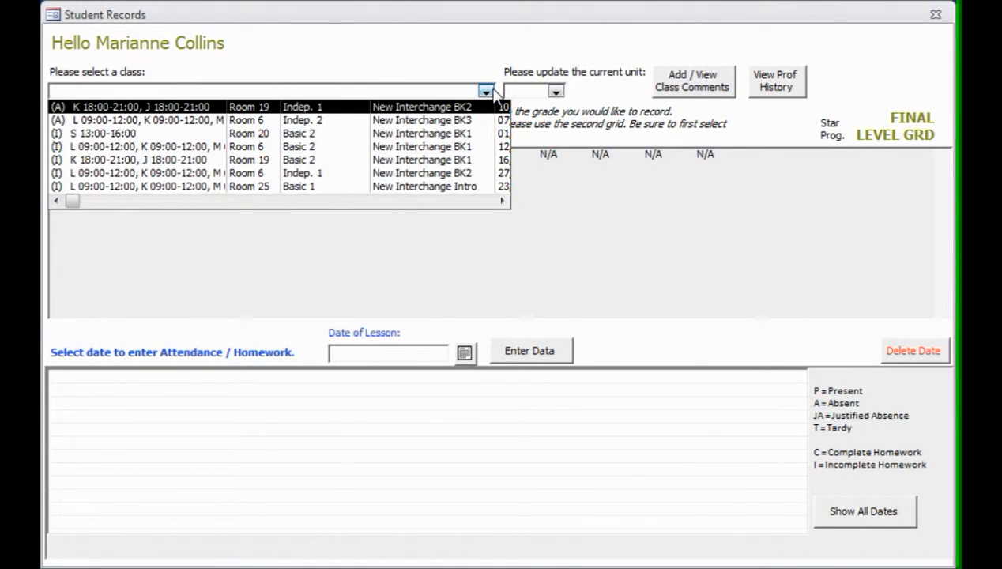
click(490, 92)
click(200, 132)
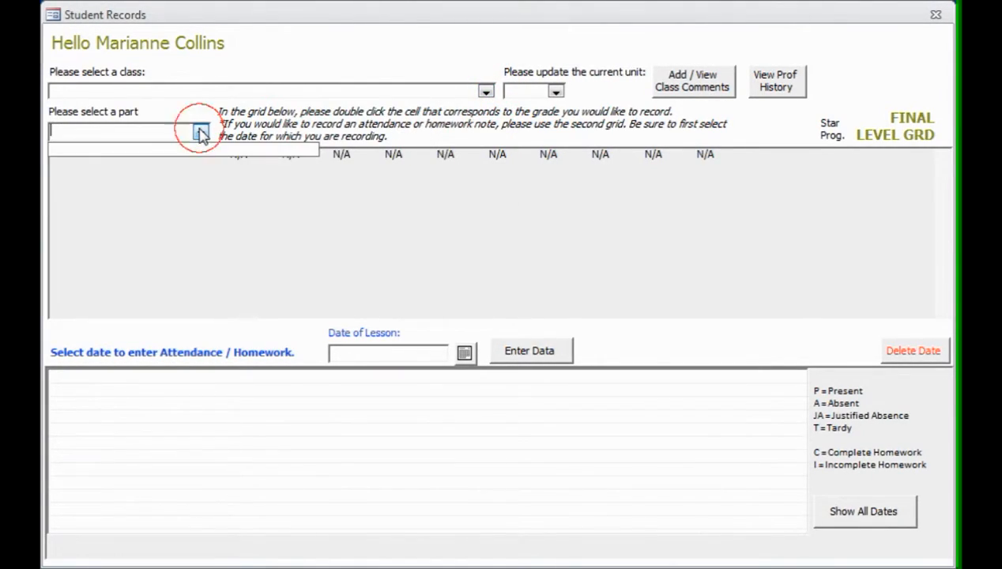
click(200, 133)
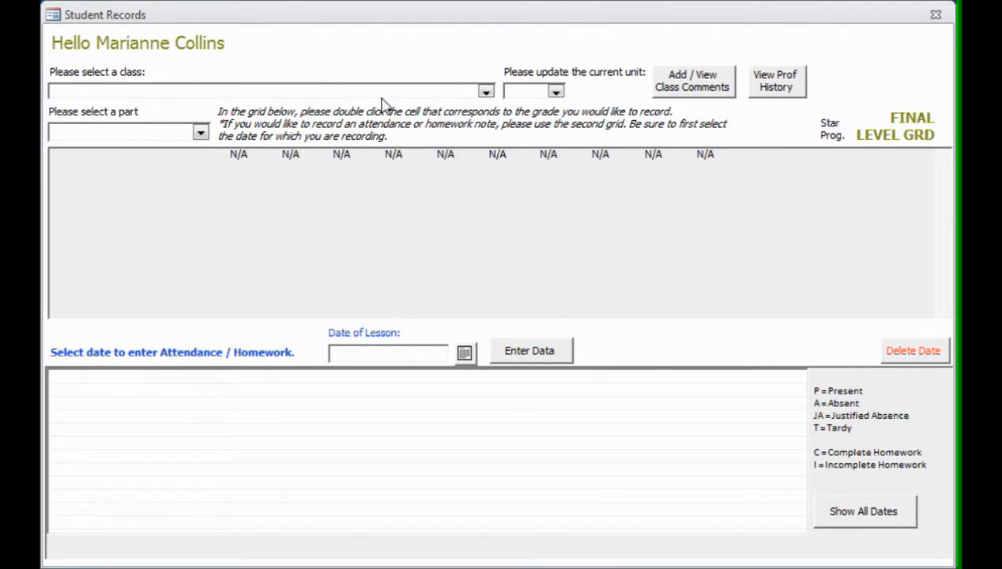
Select the active Room 6 Indep. 2 class and display its Part 2 grades and attendance
click(486, 92)
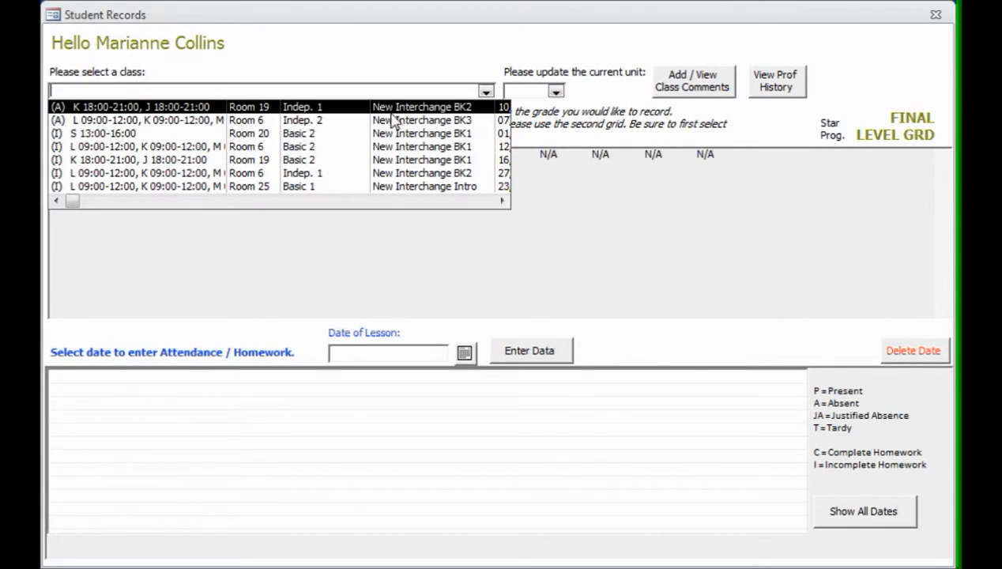
click(136, 123)
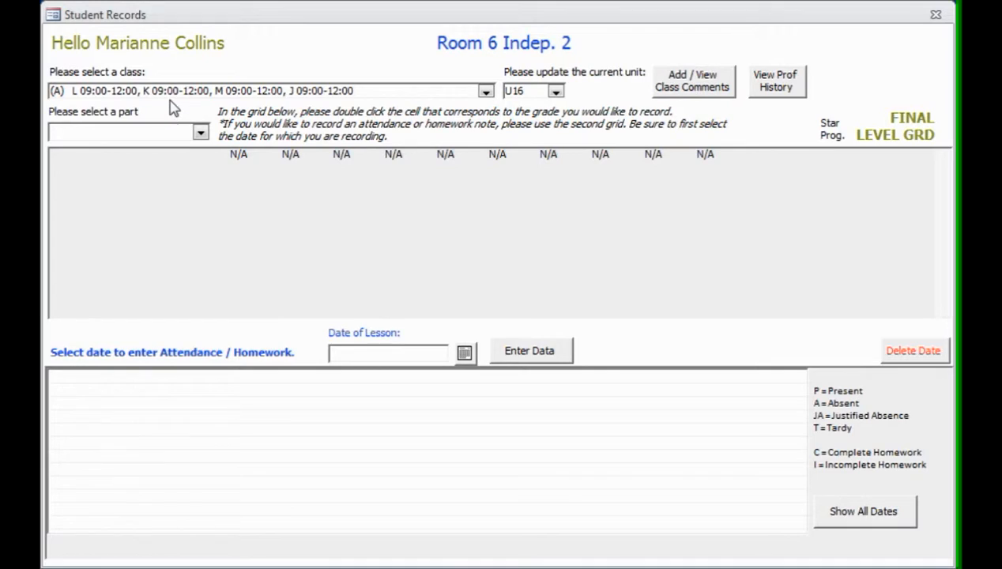
click(201, 133)
click(172, 163)
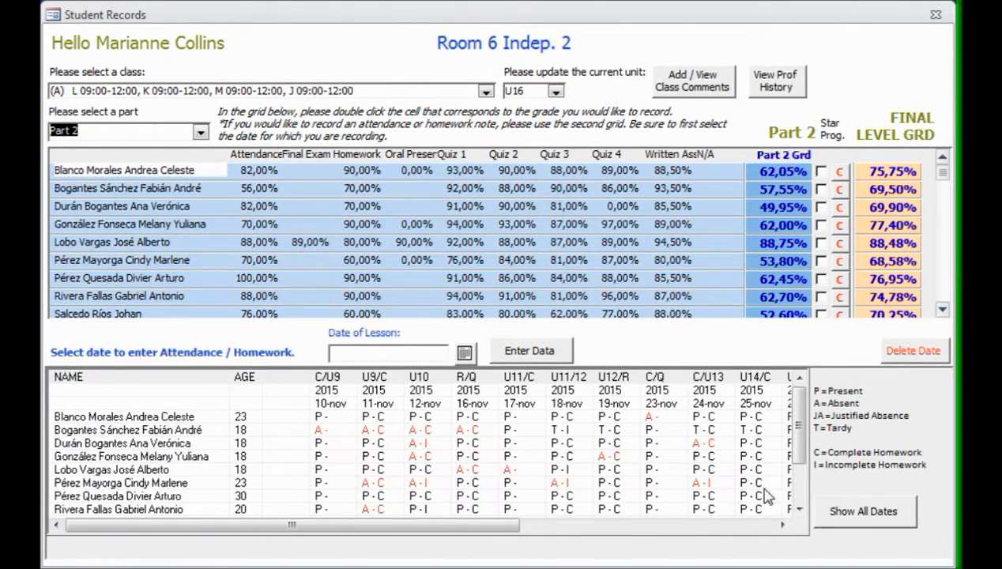
Examine the attendance and homework grid down to the last student and across to the latest December dates
click(799, 510)
click(799, 510)
click(799, 510)
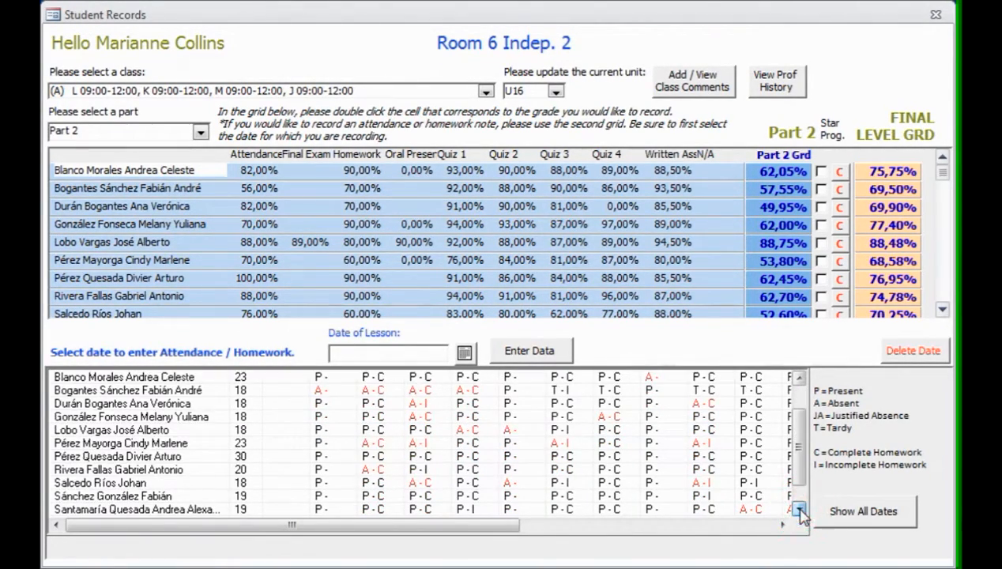
click(800, 510)
click(799, 510)
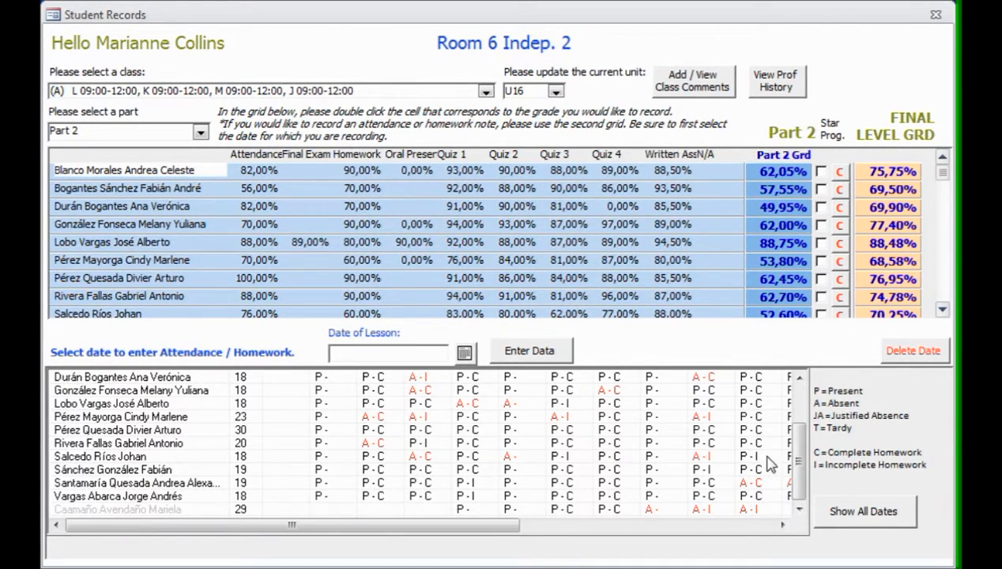
scroll(800, 427, up, 2)
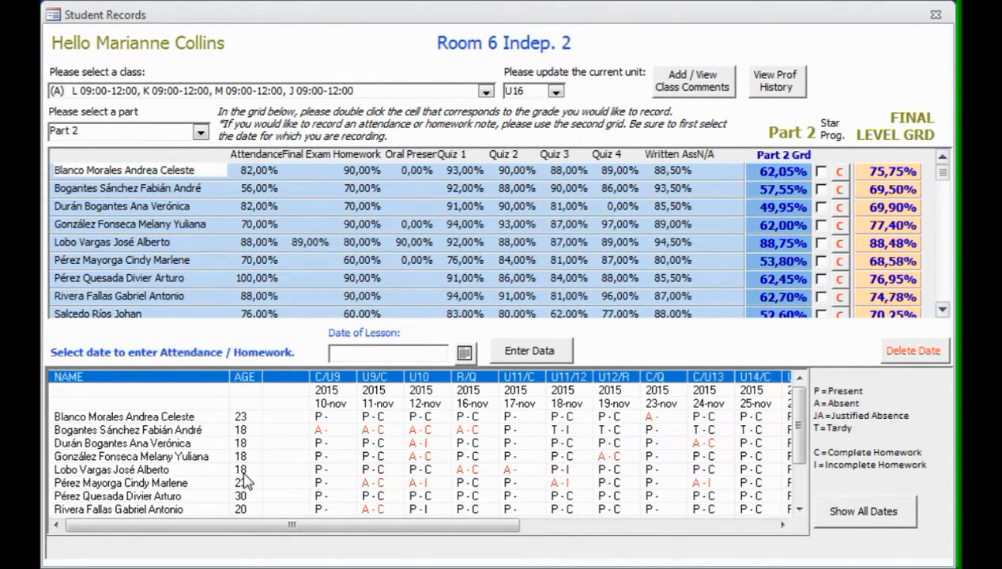
drag(404, 533, 480, 533)
drag(559, 523, 696, 510)
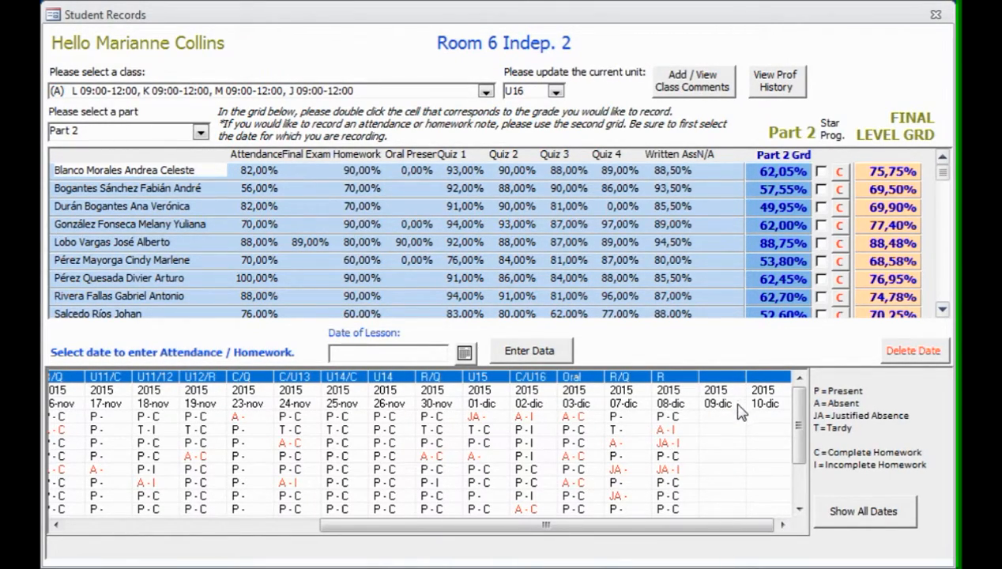
Set the date of lesson to 9 December 2015 and open the attendance and homework entry form for it
click(465, 354)
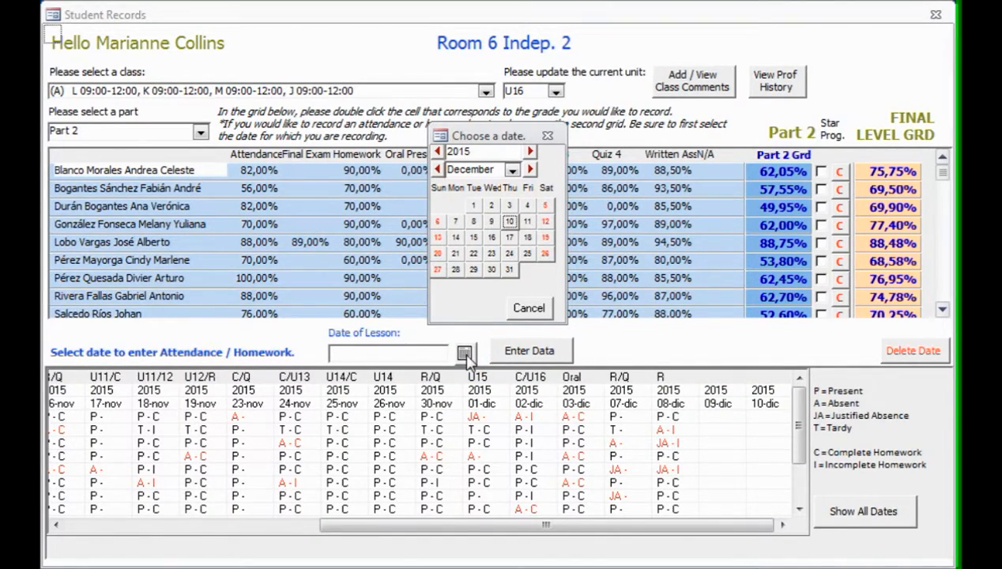
click(491, 222)
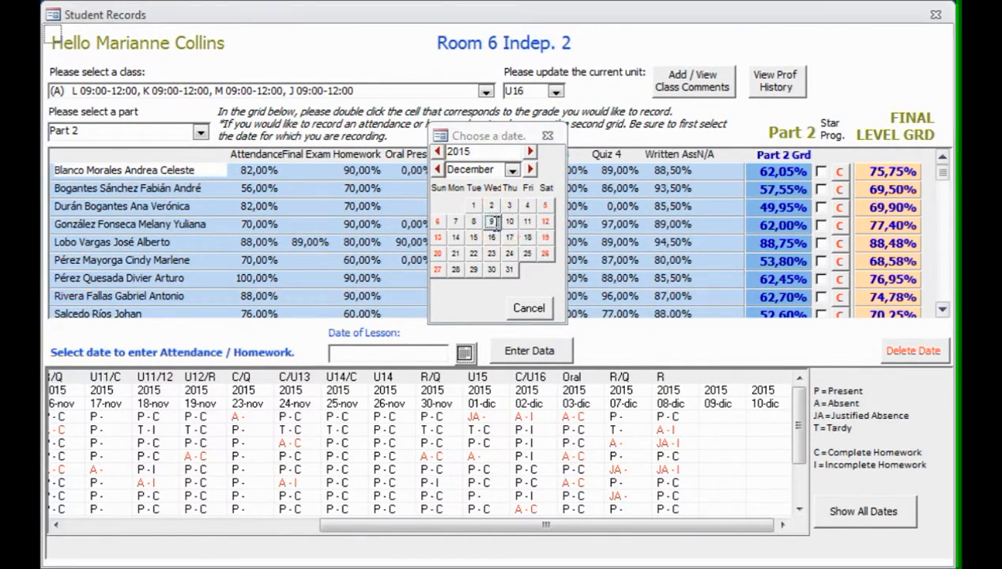
click(531, 356)
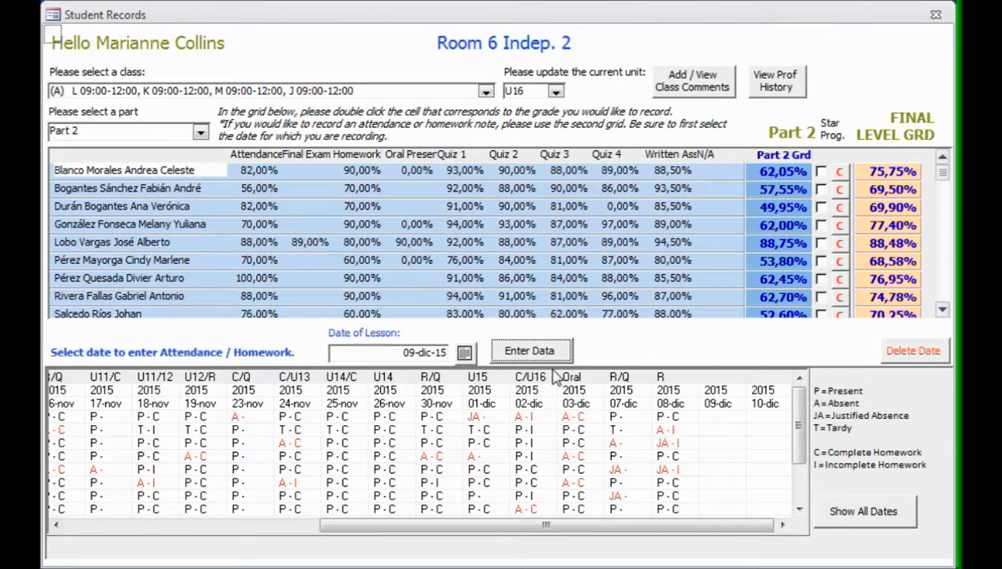
click(534, 355)
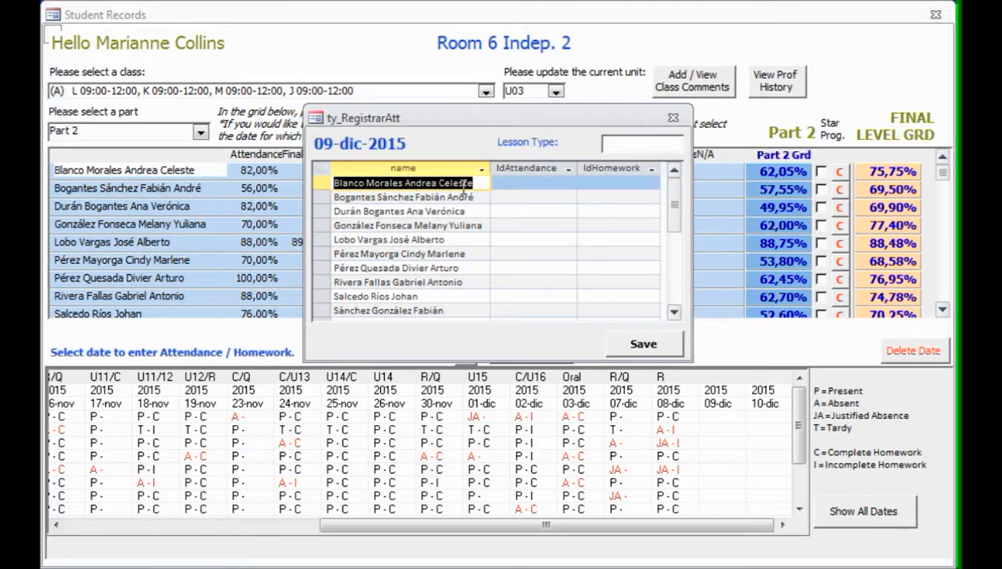
Set the lesson type to Exam and record the first student as Present with Complete homework
click(623, 145)
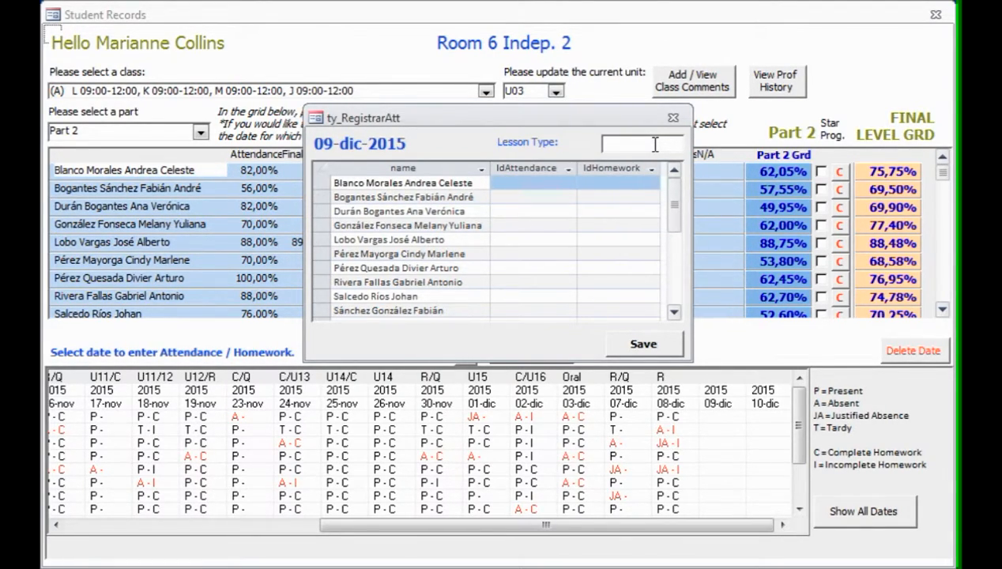
text(xam)
click(546, 186)
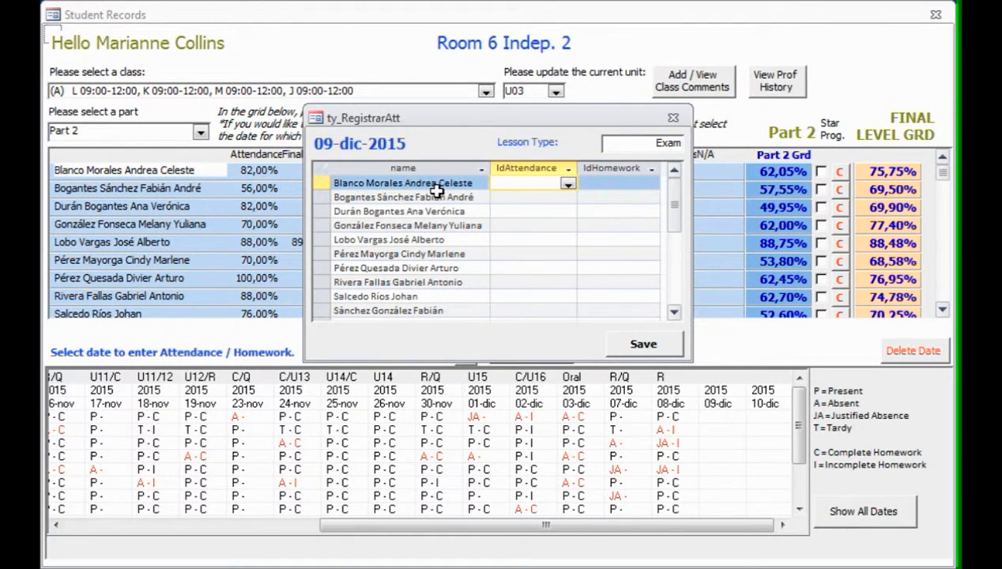
click(568, 184)
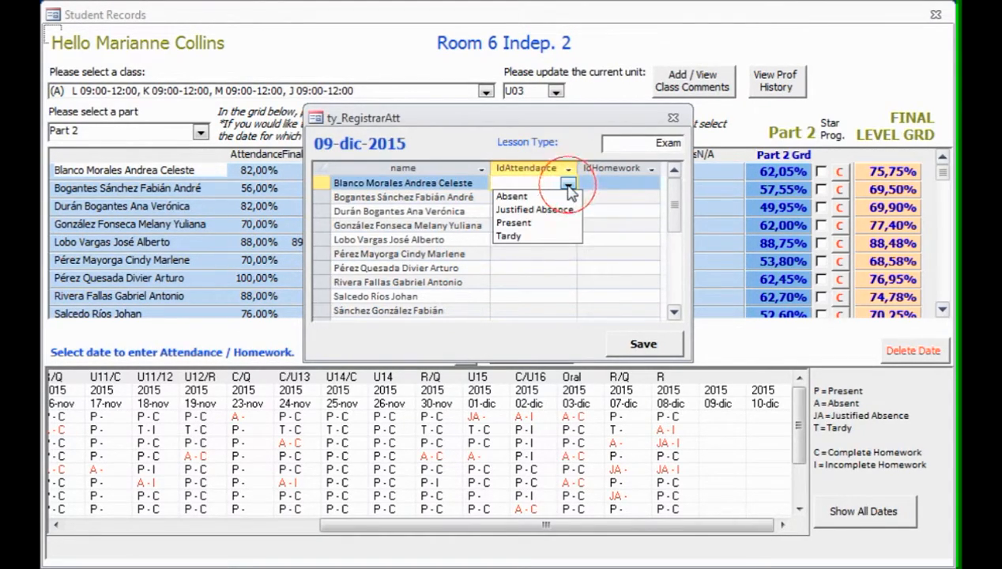
click(536, 221)
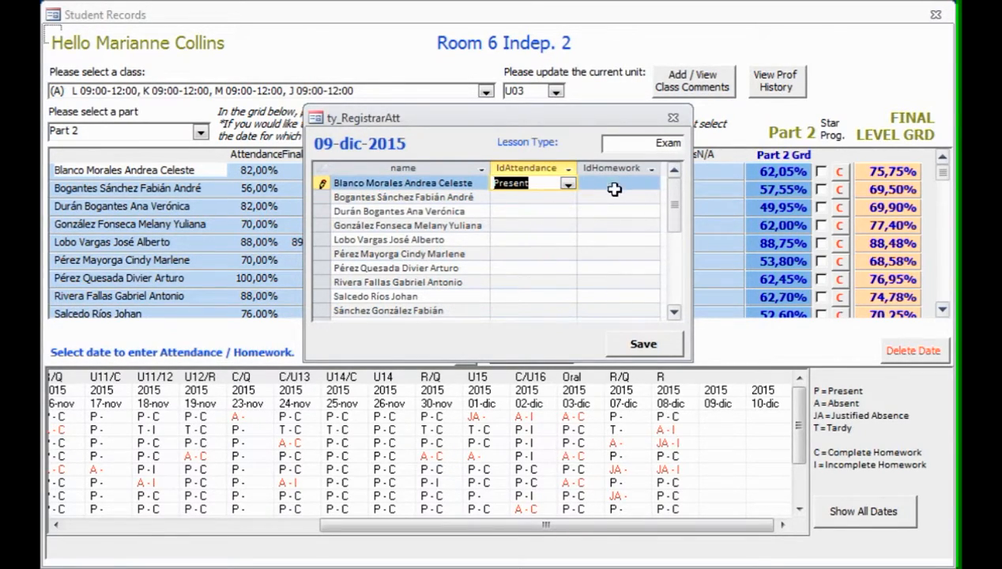
click(650, 182)
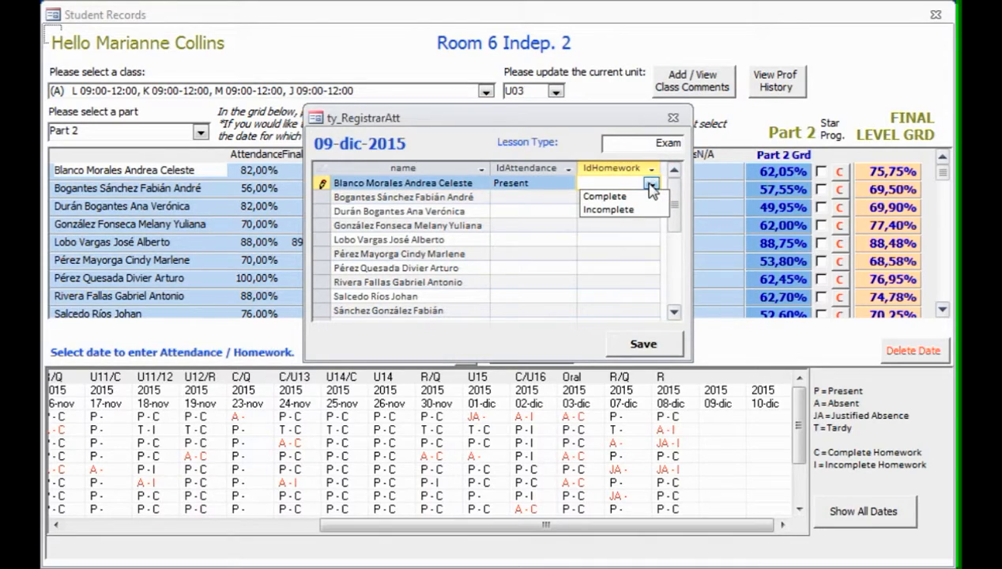
click(602, 198)
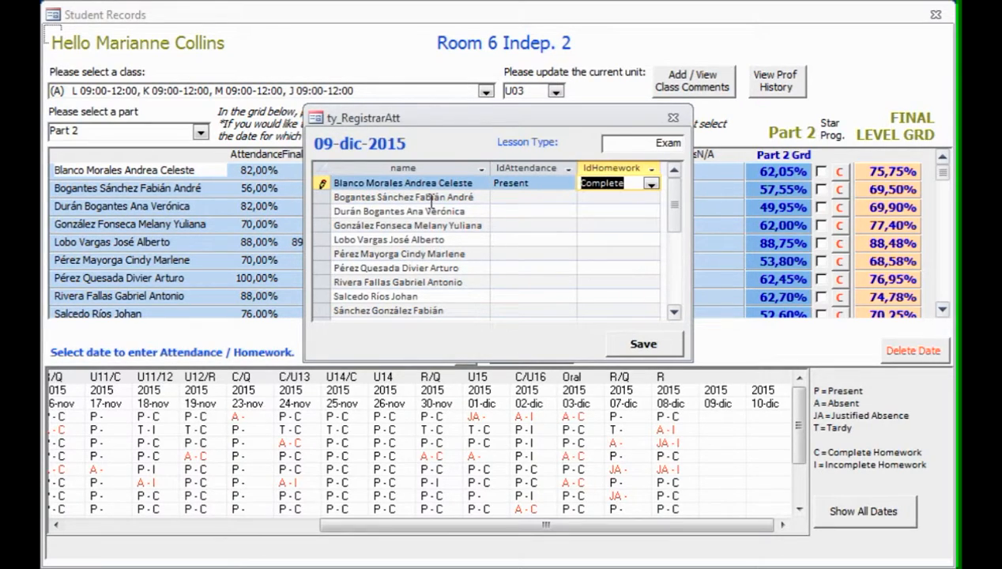
Record the second student in the list as Present with Complete homework
click(545, 198)
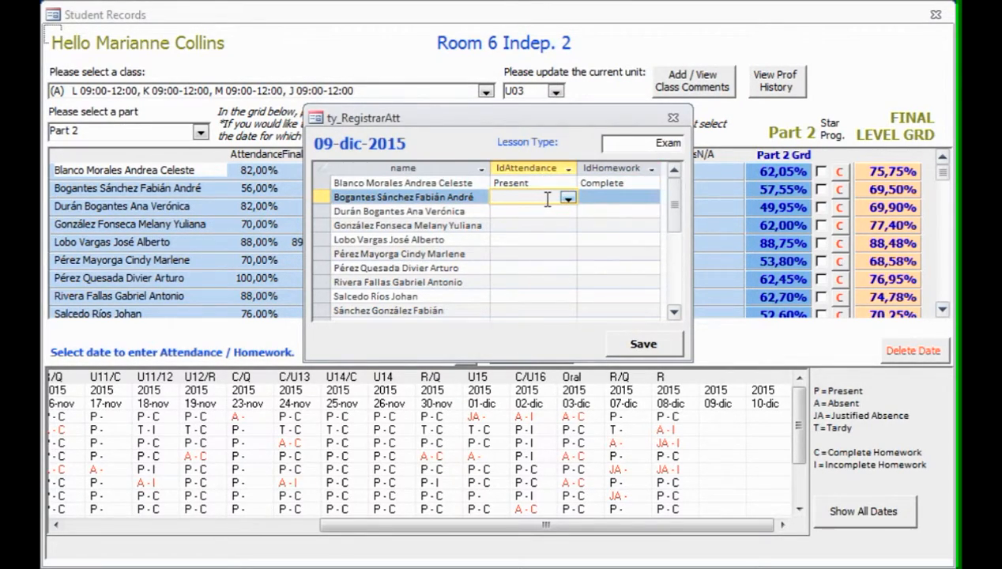
click(569, 198)
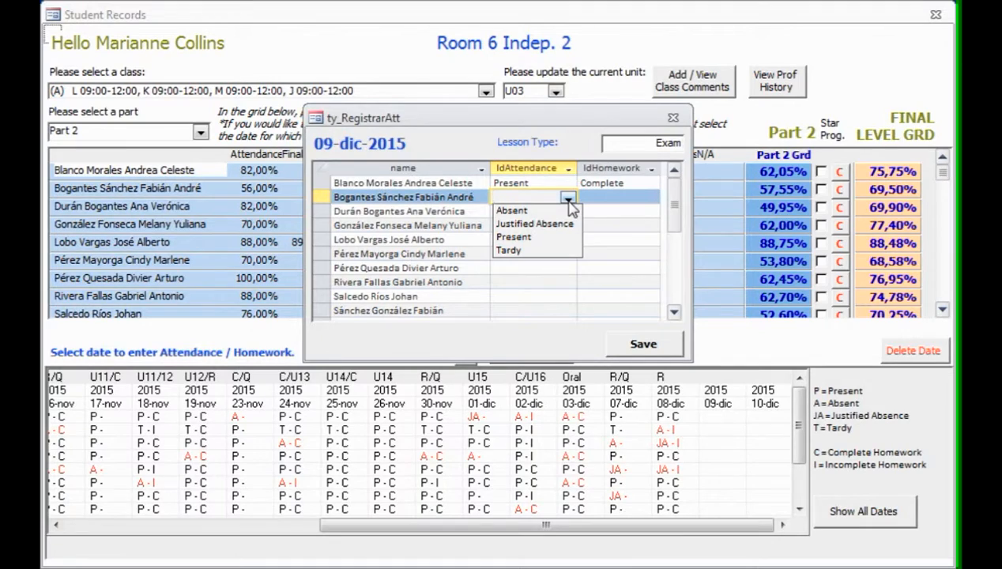
click(568, 199)
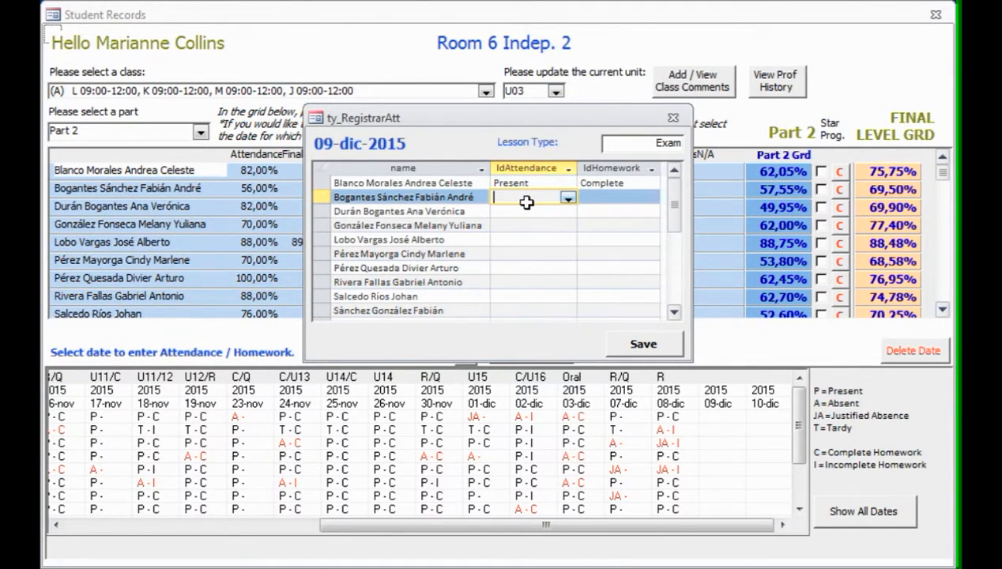
text(p)
key(Down)
key(Down)
key(Down)
key(Down)
key(Up)
key(Up)
key(Up)
key(Up)
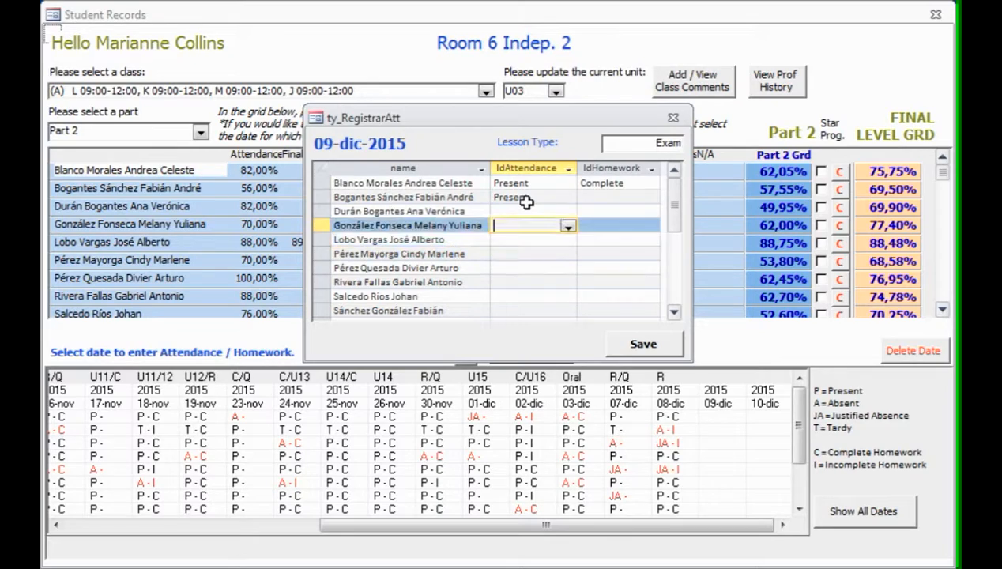
key(Tab)
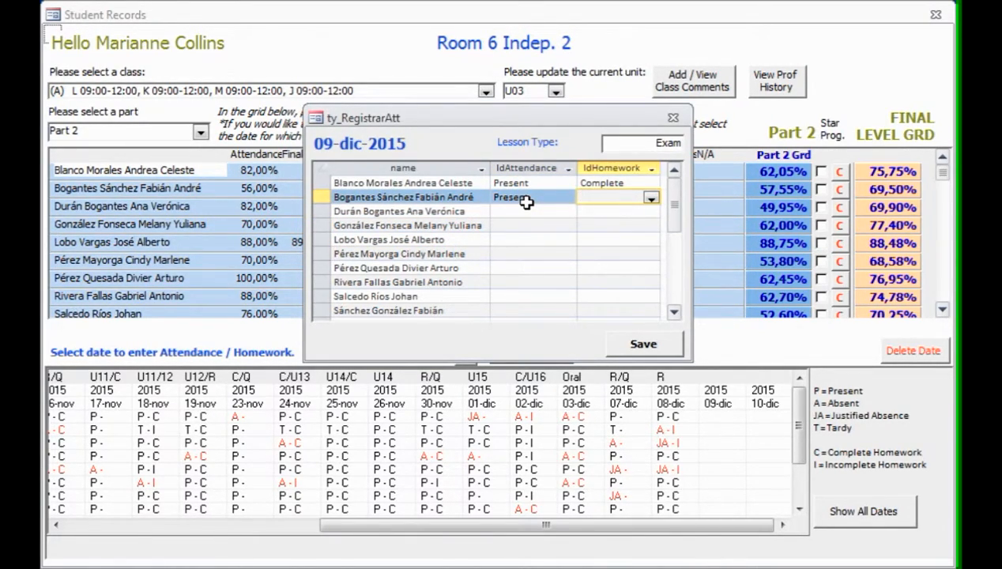
text(complete)
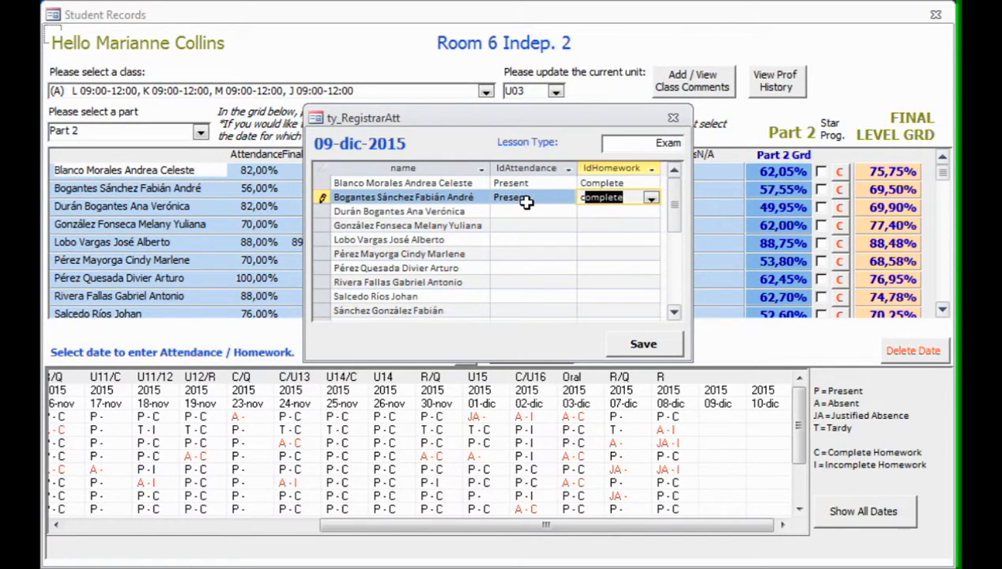
key(Return)
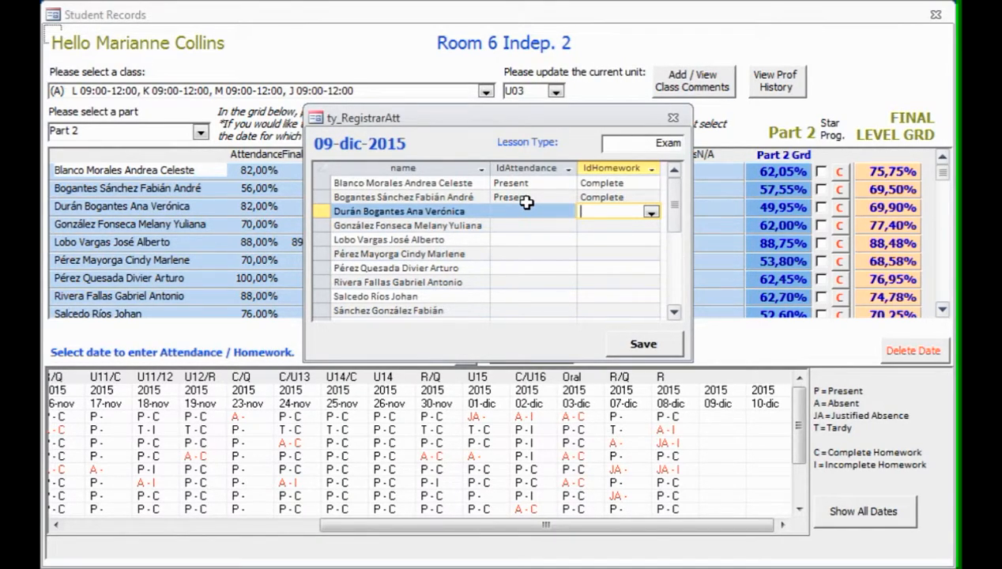
Check the class list down to the last student and set the third student's attendance to Justified Absence
key(shift+Tab)
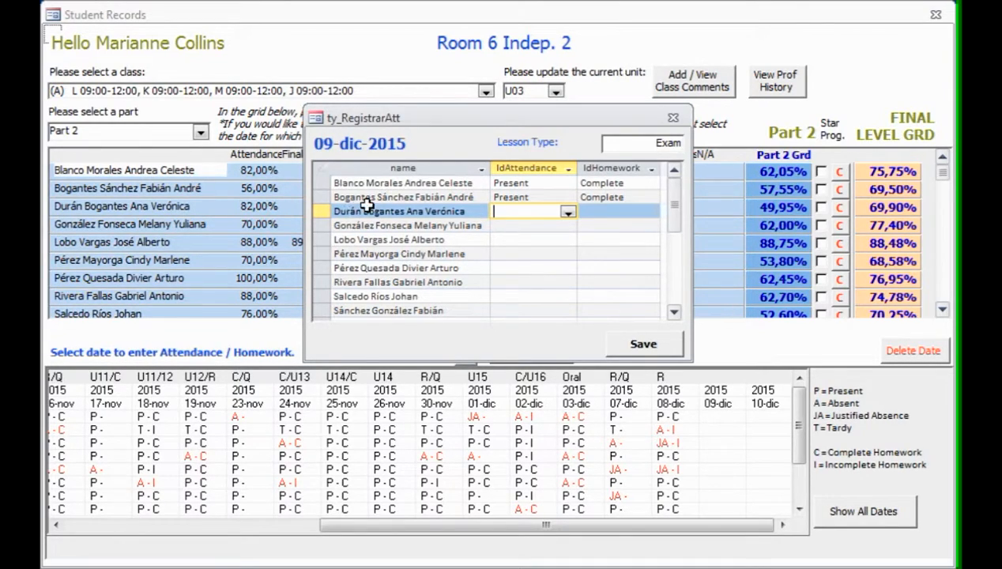
click(674, 313)
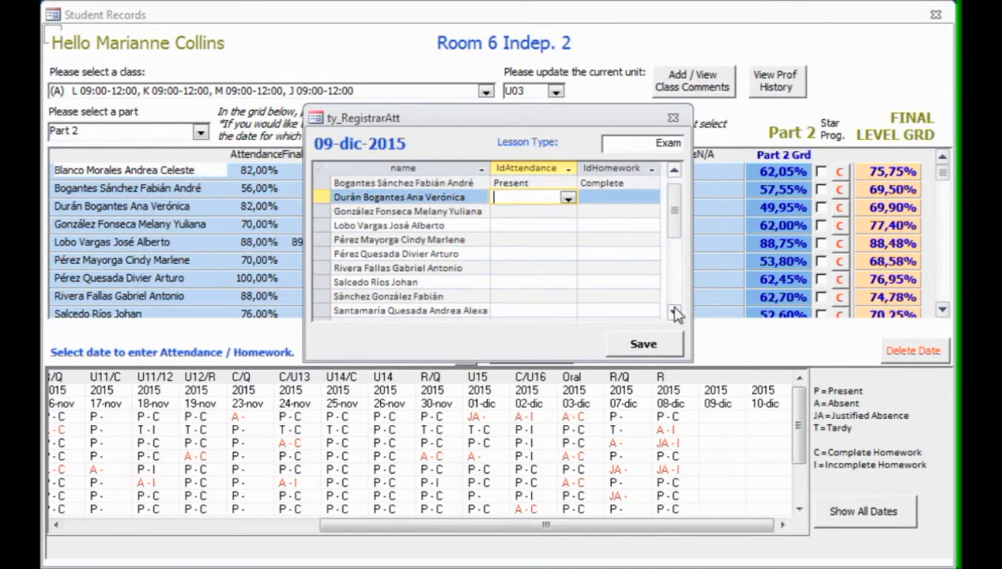
click(674, 313)
click(675, 313)
click(675, 313)
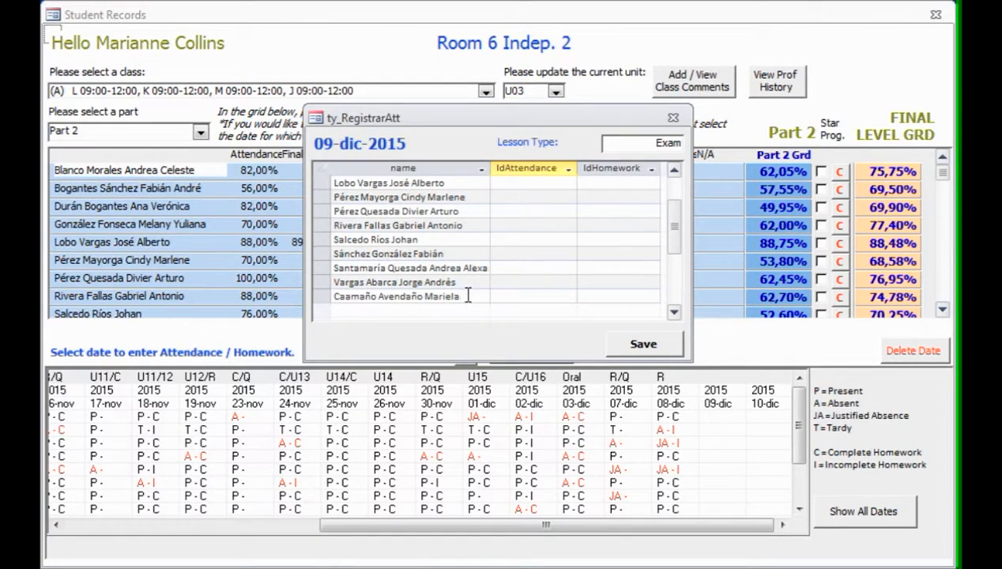
scroll(672, 231, up, 1)
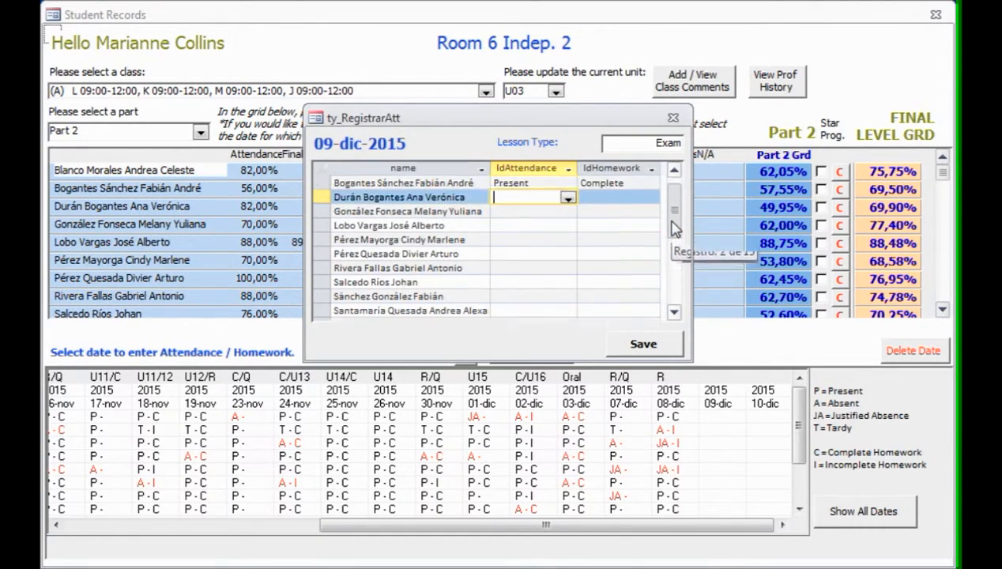
drag(671, 231, 670, 259)
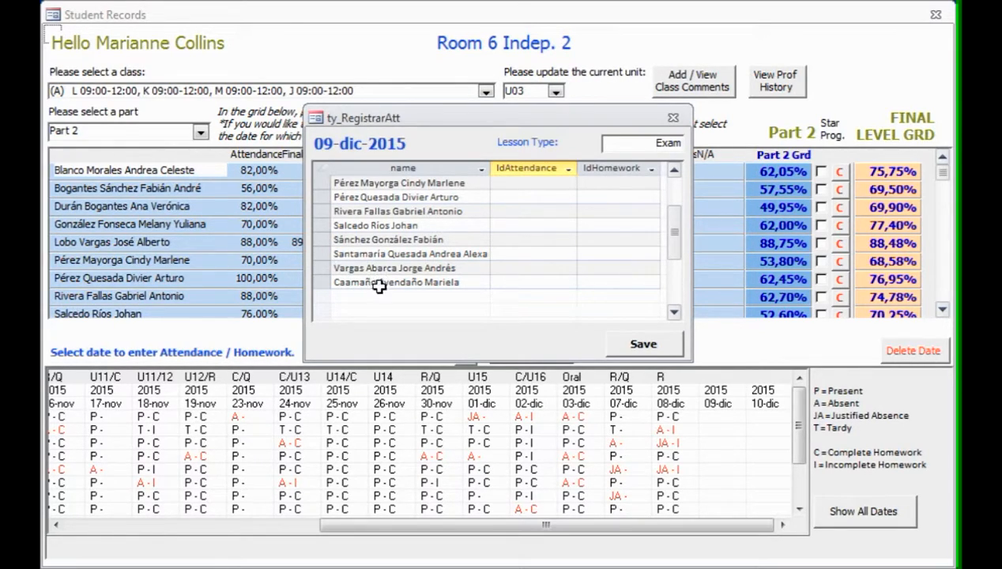
drag(671, 247, 670, 212)
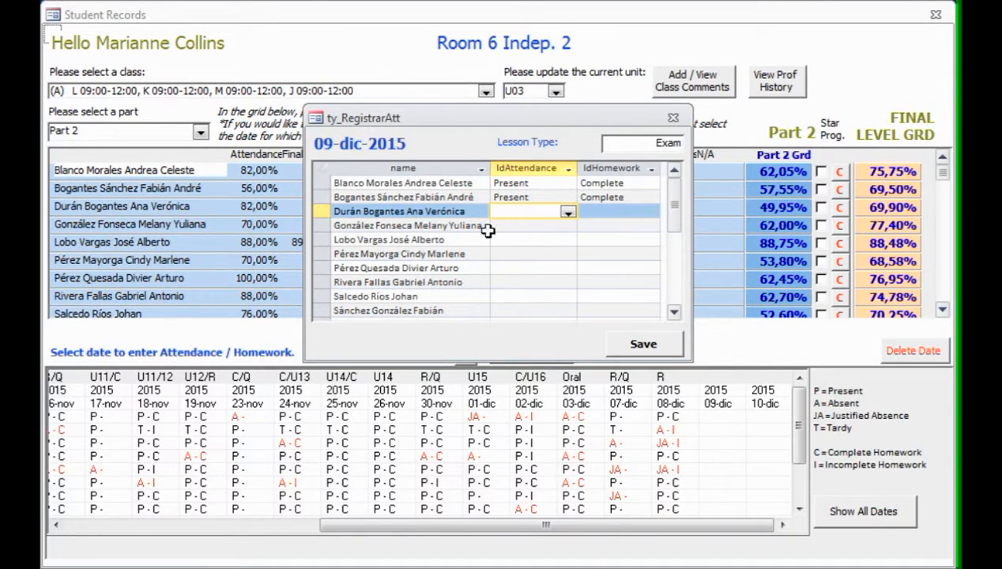
click(543, 212)
text(j)
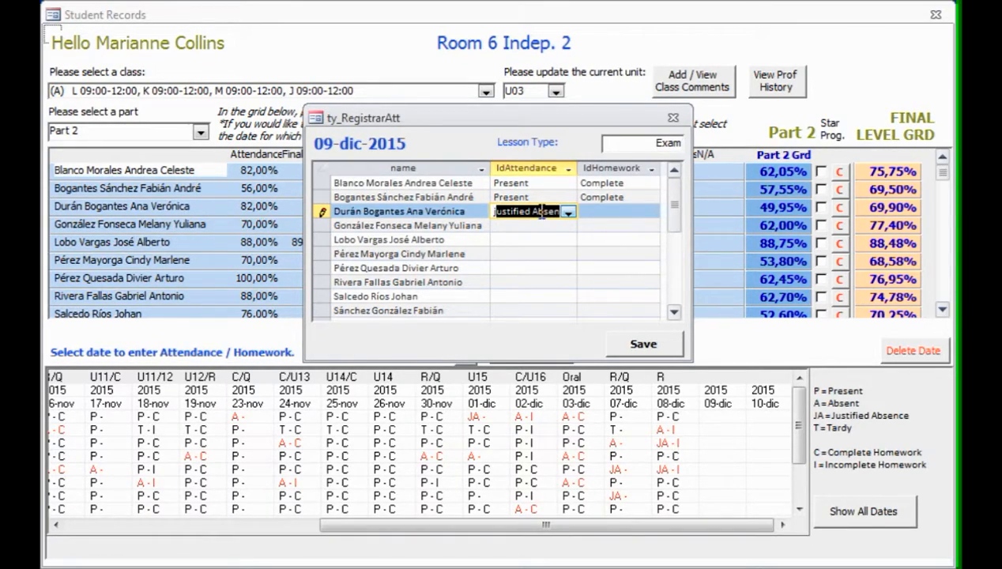
Set the third student's homework to Incomplete
key(Down)
key(Tab)
key(Up)
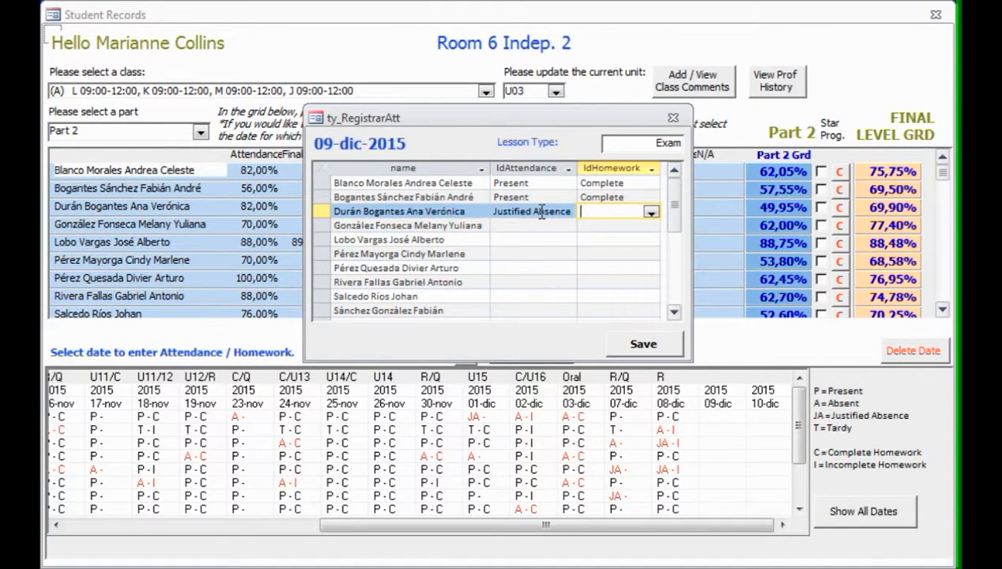
text(i)
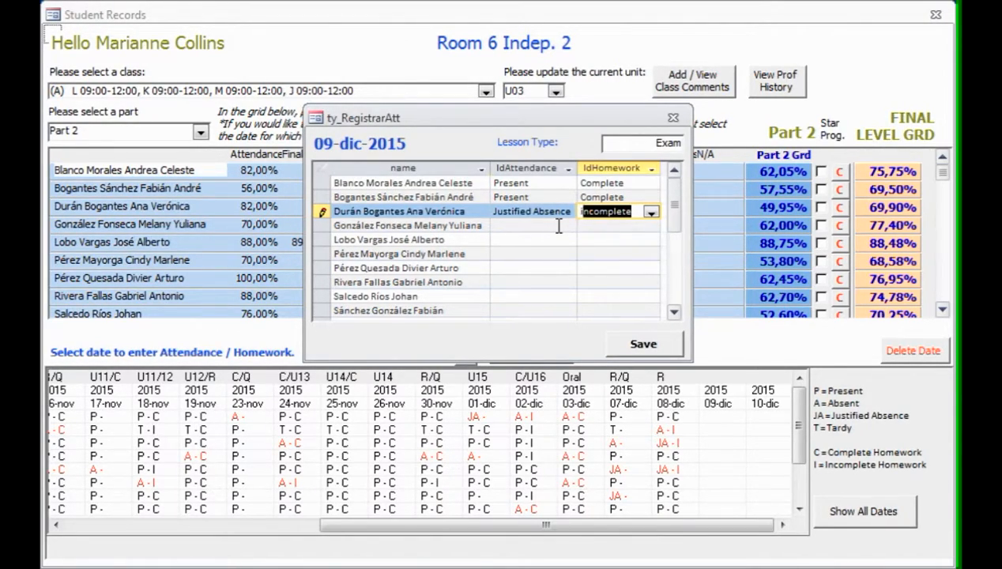
Record the fourth student in the list as Tardy with Complete homework
click(559, 226)
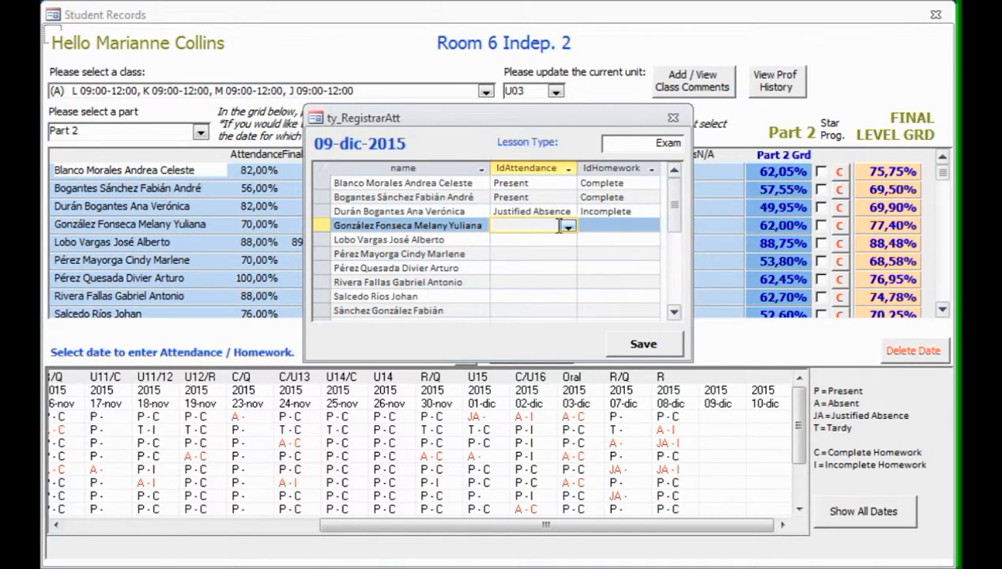
text(t)
key(Tab)
text(c)
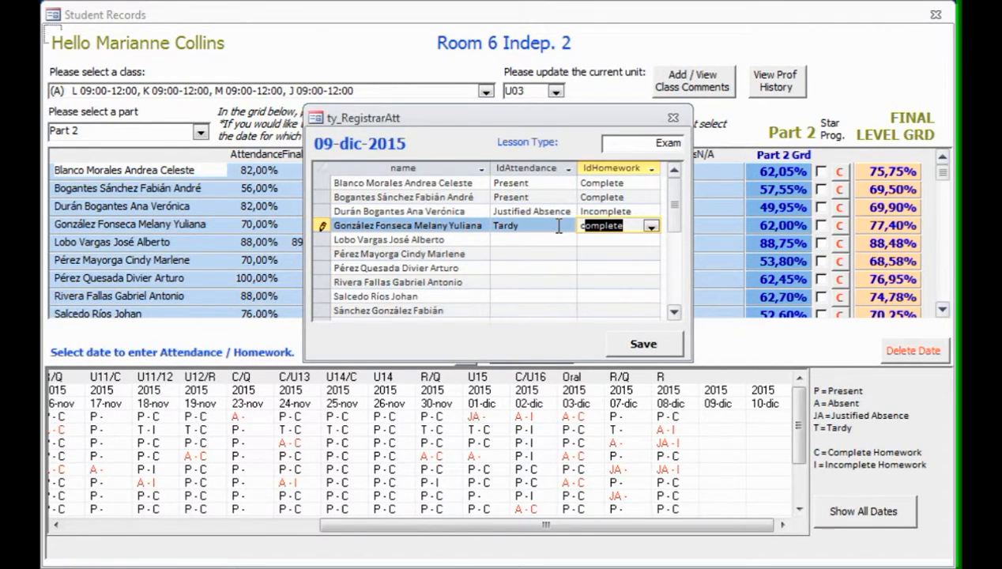
key(Tab)
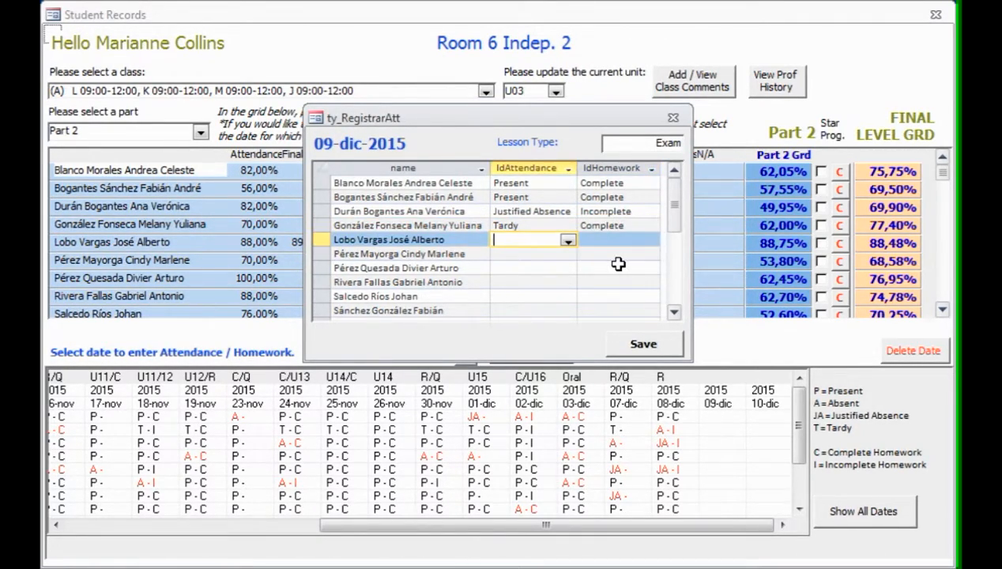
Set attendance to Justified Absence for the fifth student, Present for the sixth to eighth, and Tardy for the ninth
text(j)
key(Tab)
key(p)
key(Down)
key(p)
key(Down)
key(p)
key(Down)
text(t)
key(Down)
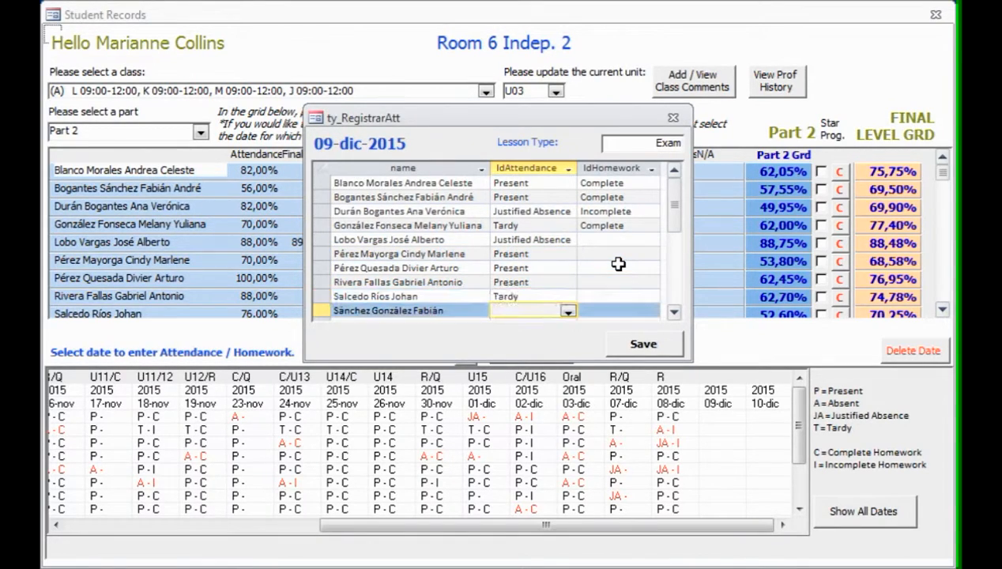
Set the attendance of the last three students in the list to Present
key(p)
key(Down)
key(p)
key(Down)
text(p)
Set homework to Complete for the sixth through last students and Incomplete for the fifth, and save the attendance form
key(Tab)
key(c)
key(Up)
key(c)
key(Up)
key(c)
key(Up)
key(c)
key(Up)
key(c)
key(Up)
key(c)
key(Up)
key(c)
key(Up)
text(i)
key(Up)
key(Up)
key(Up)
key(Up)
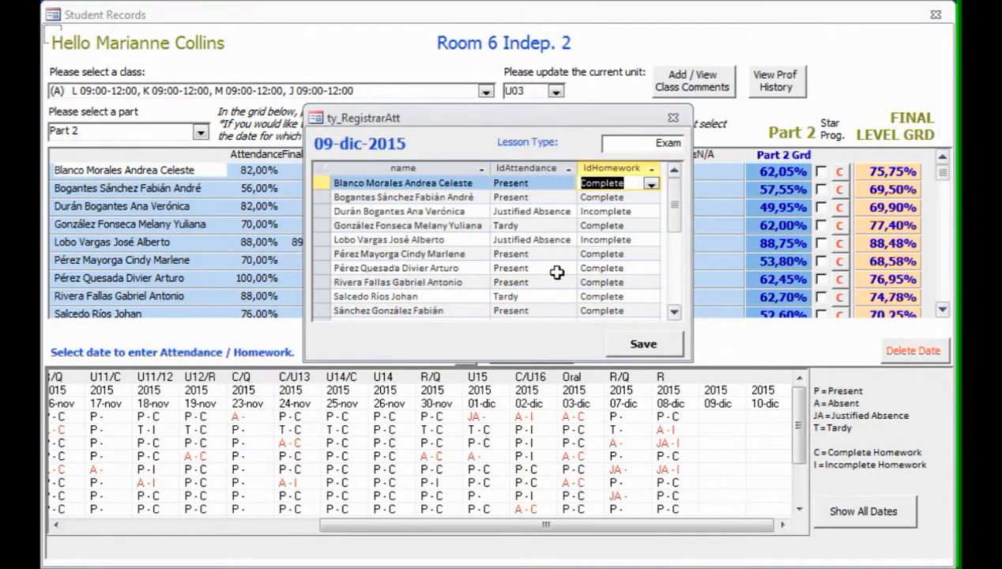
click(642, 347)
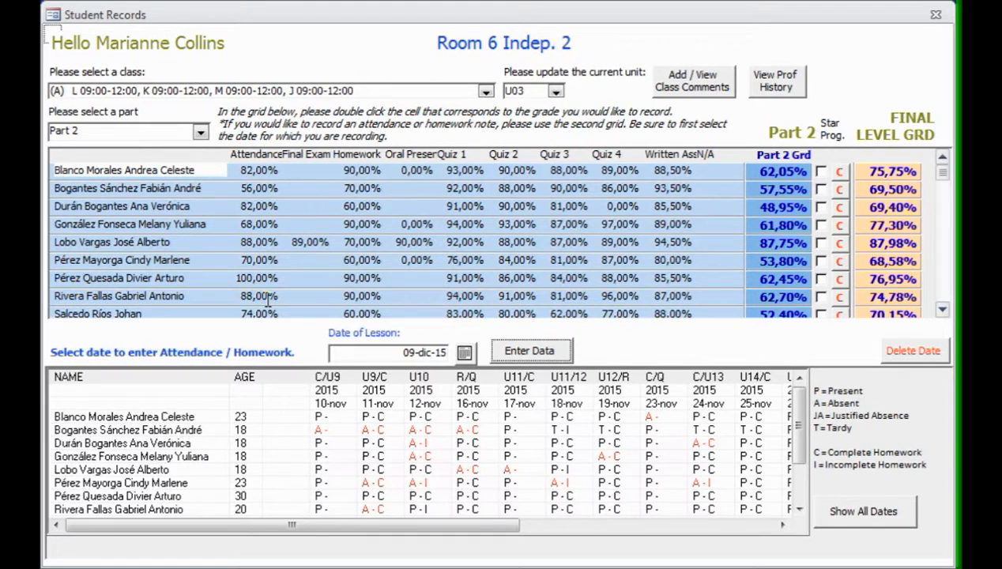
click(261, 188)
click(290, 189)
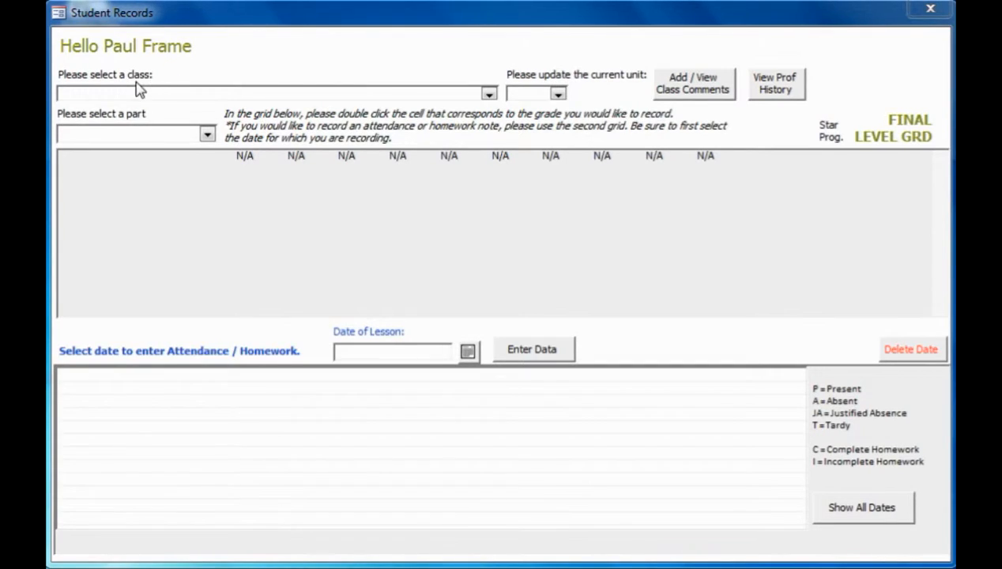
Open the active S 13:00-16:00 Room 20 Indep. 1 class and display its Part 1 grades
click(489, 93)
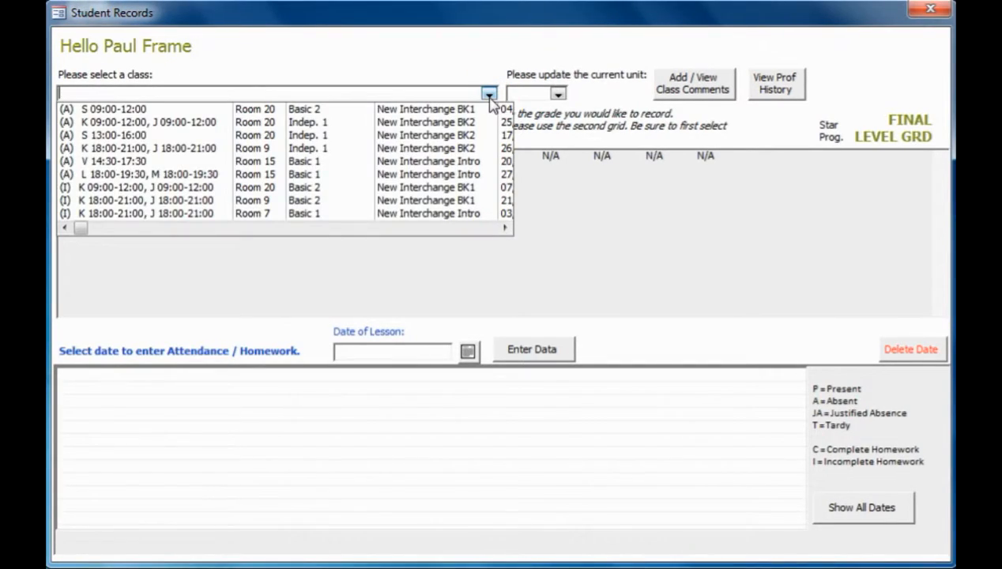
click(119, 136)
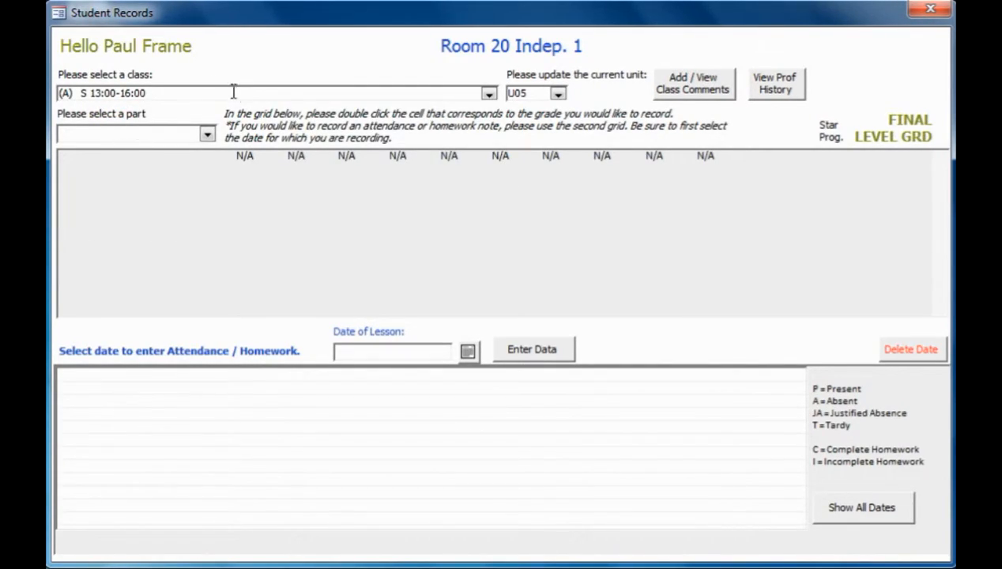
click(206, 136)
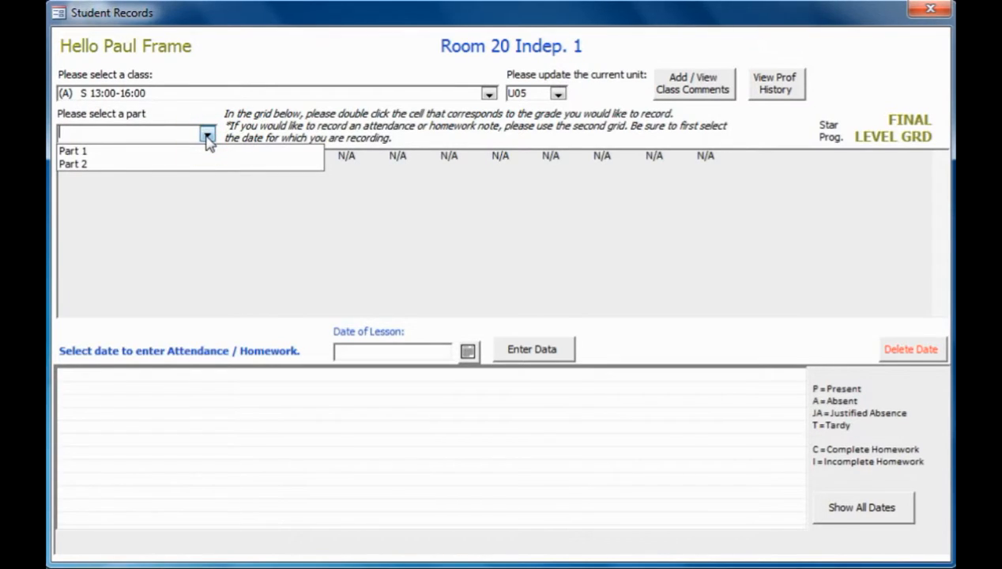
click(120, 152)
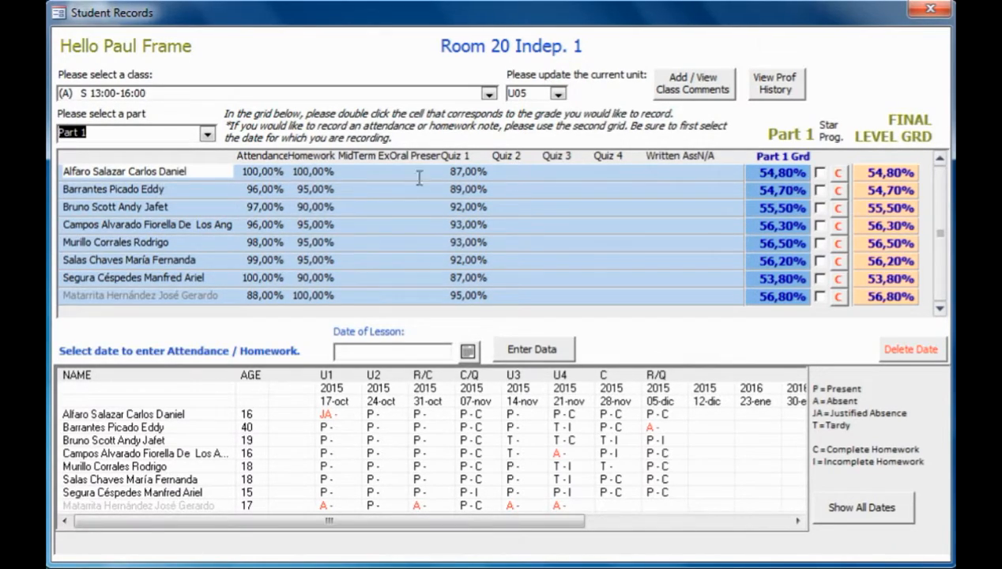
Record a Quiz 2 grade of 84,8% dated 5 December 2015 for the first student, leaving the comment empty
click(515, 176)
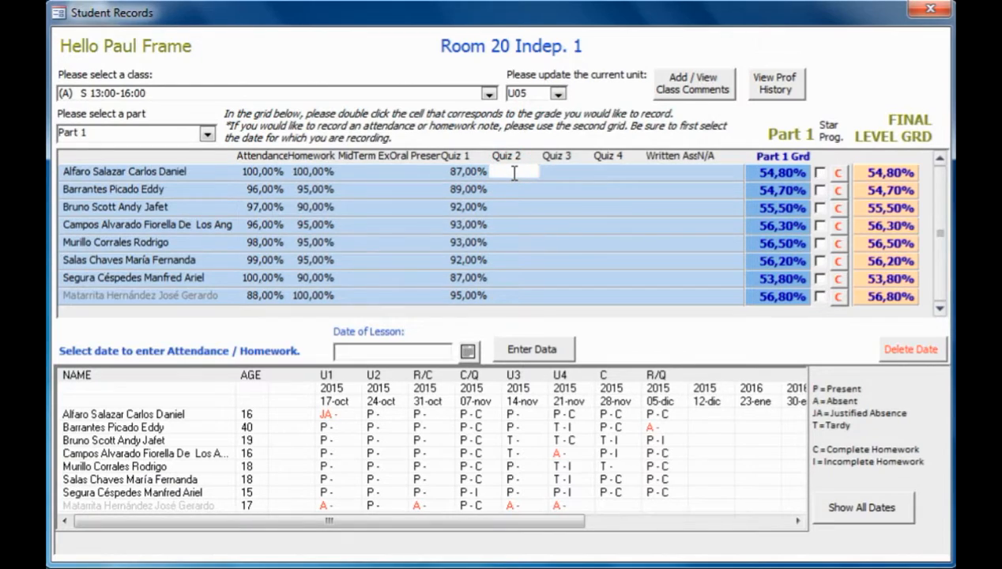
double_click(514, 174)
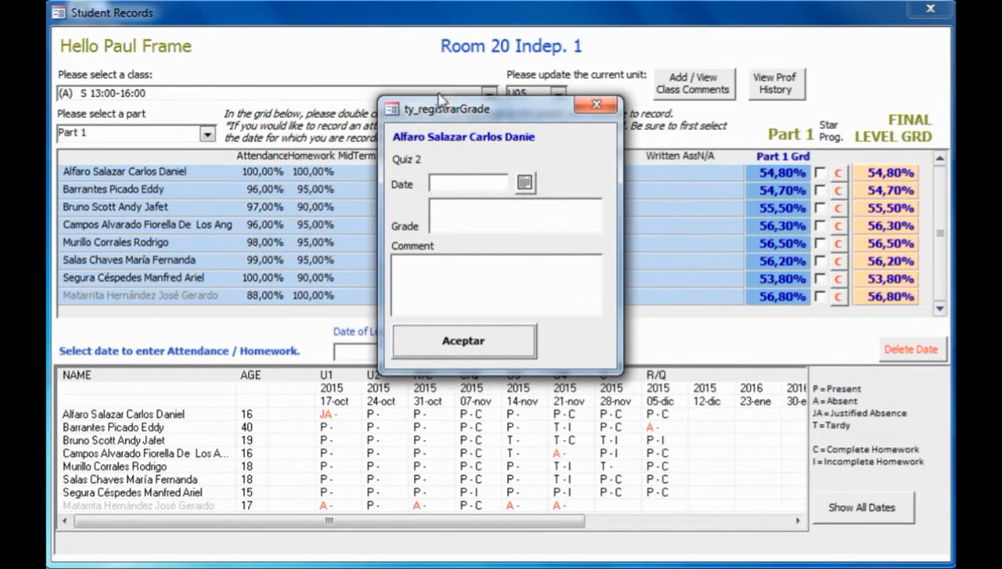
click(525, 184)
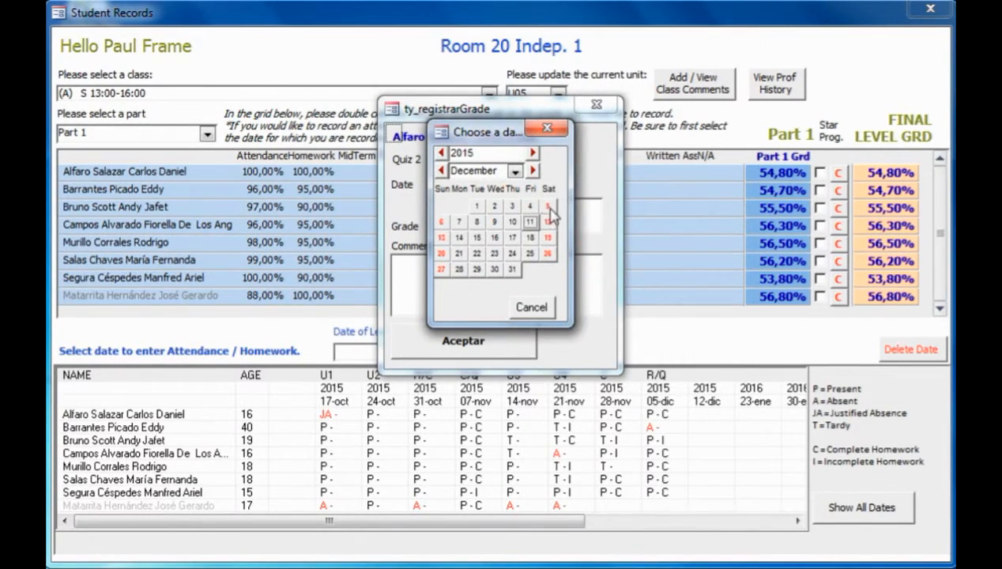
click(547, 206)
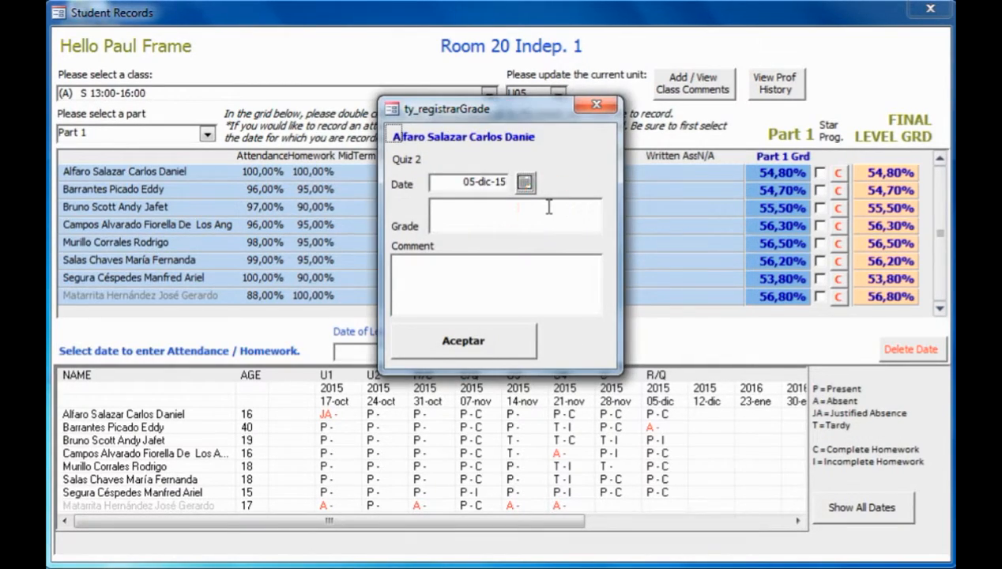
click(535, 222)
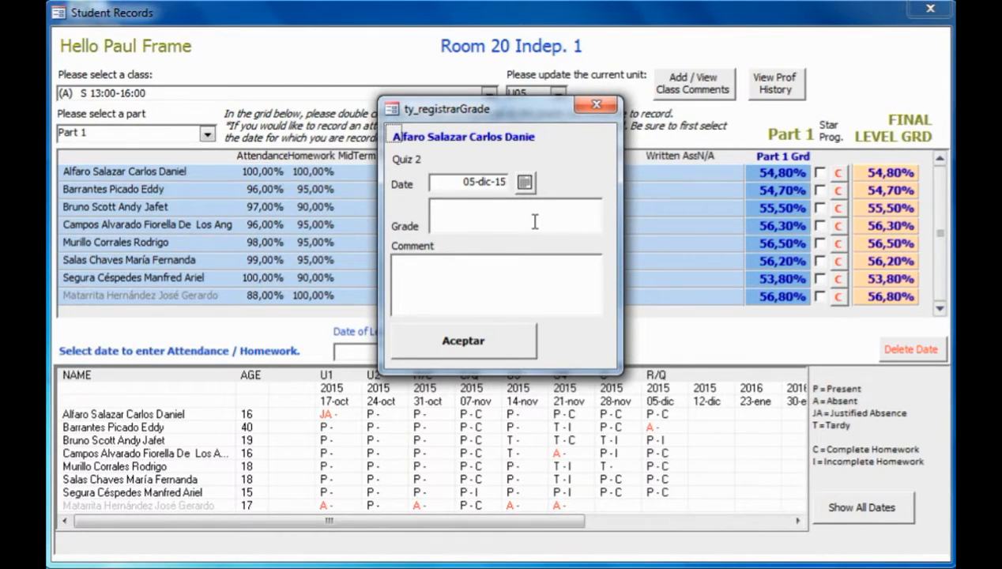
text(84,8)
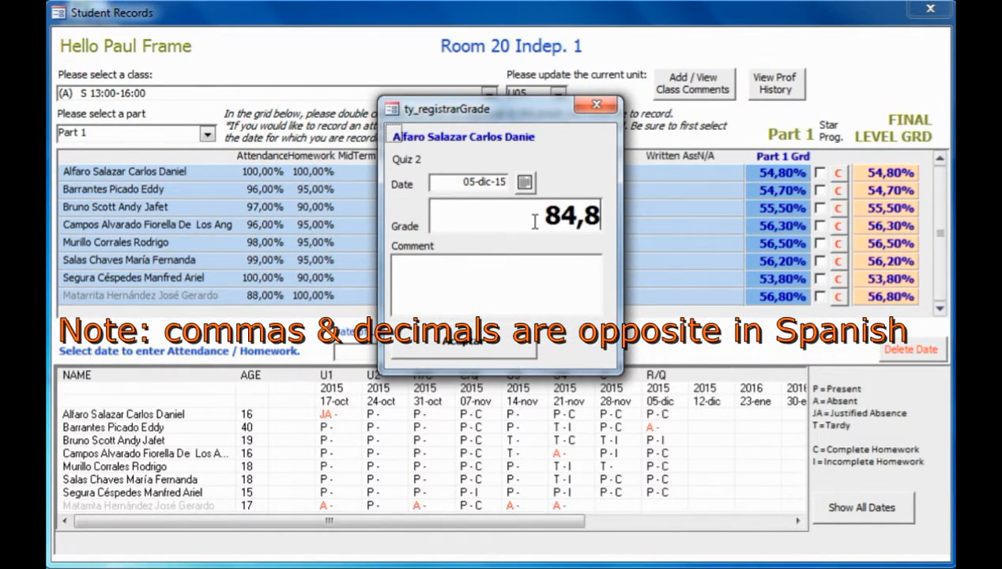
text(%)
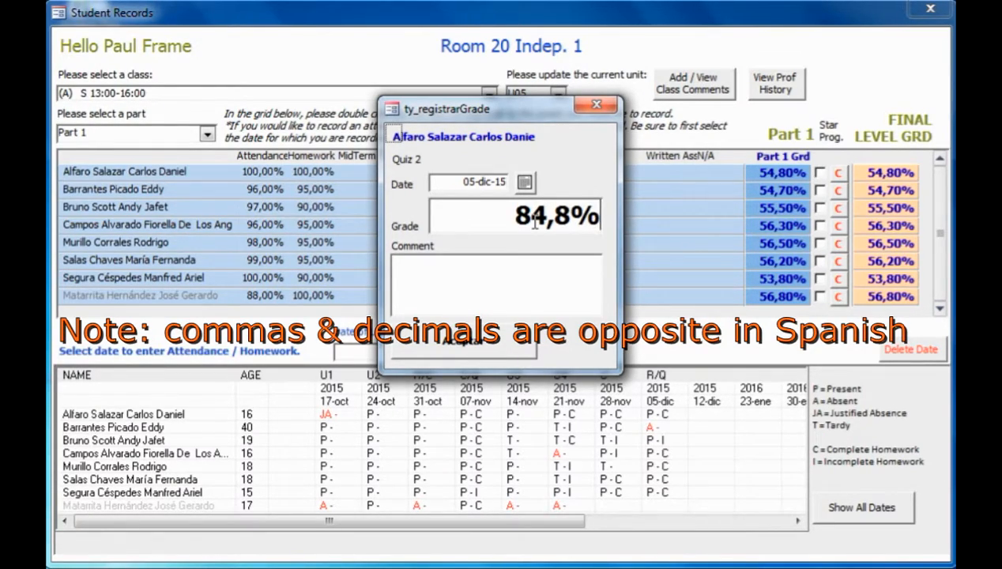
click(478, 273)
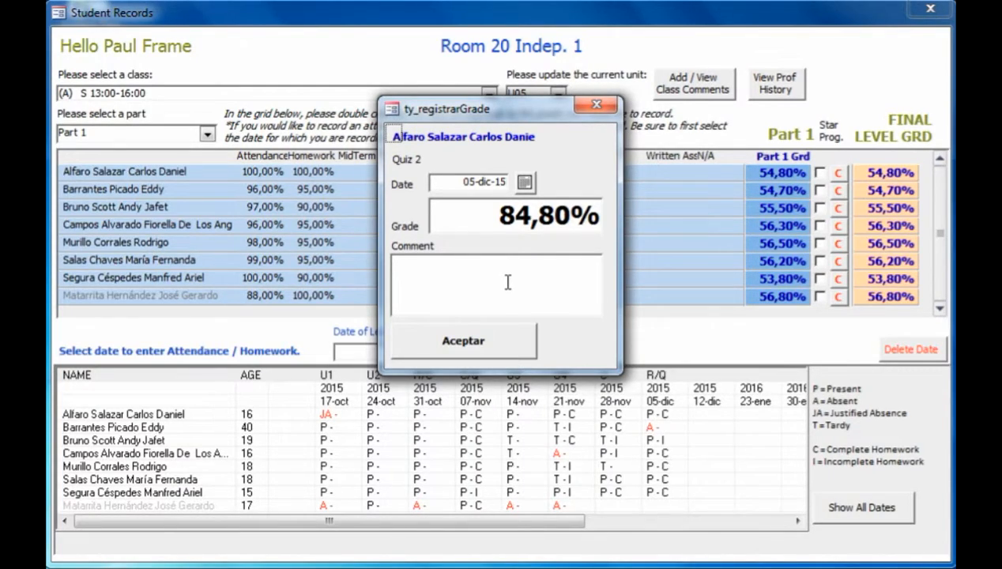
click(489, 348)
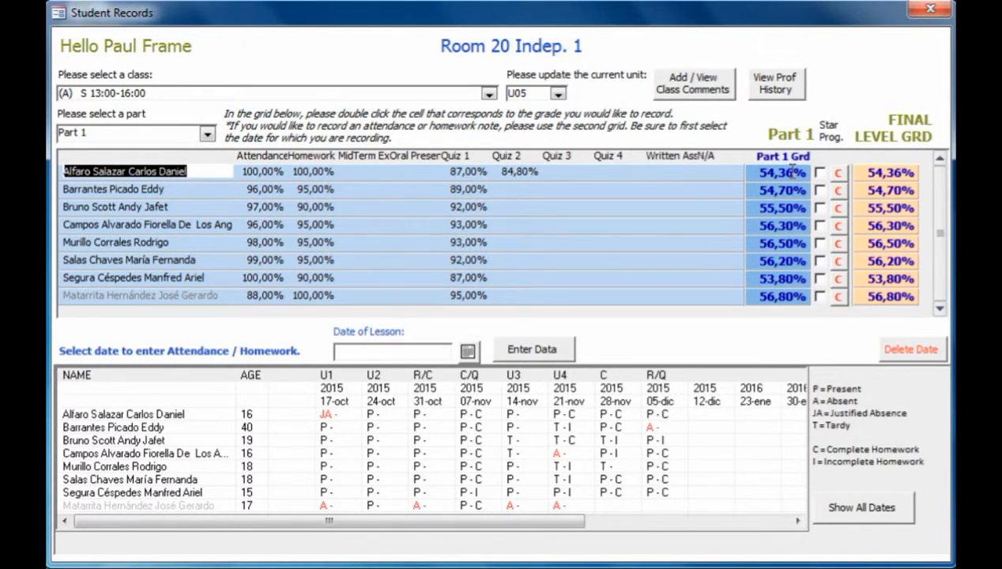
Open the second student's Quiz 2 grade entry and enter the date 5 December 2015 with a grade of 0
double_click(527, 189)
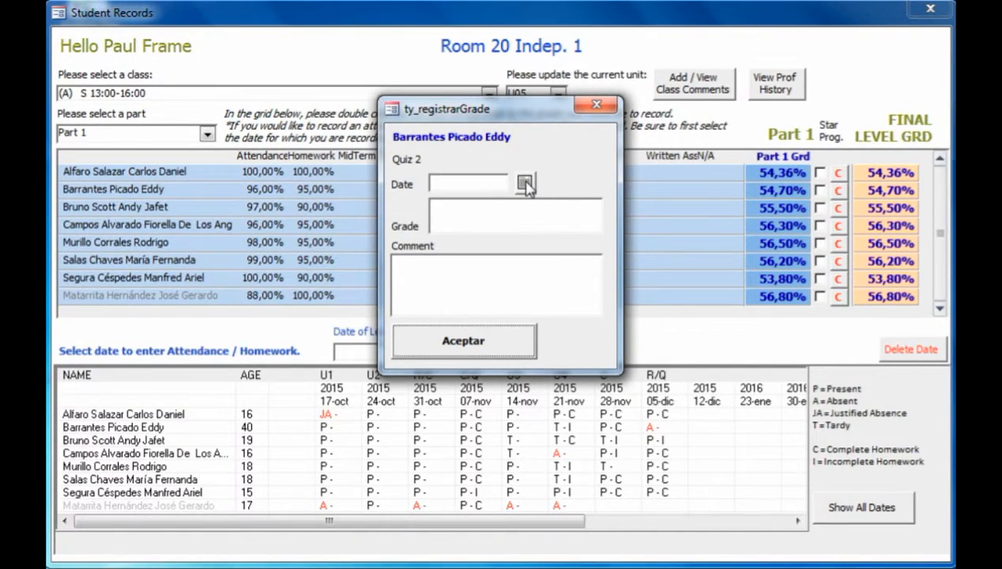
click(525, 184)
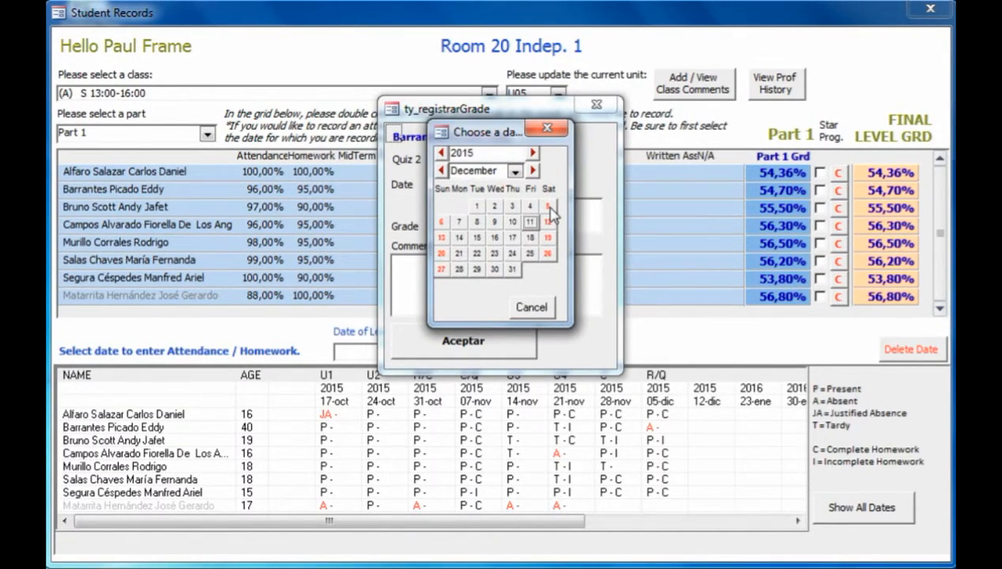
click(549, 208)
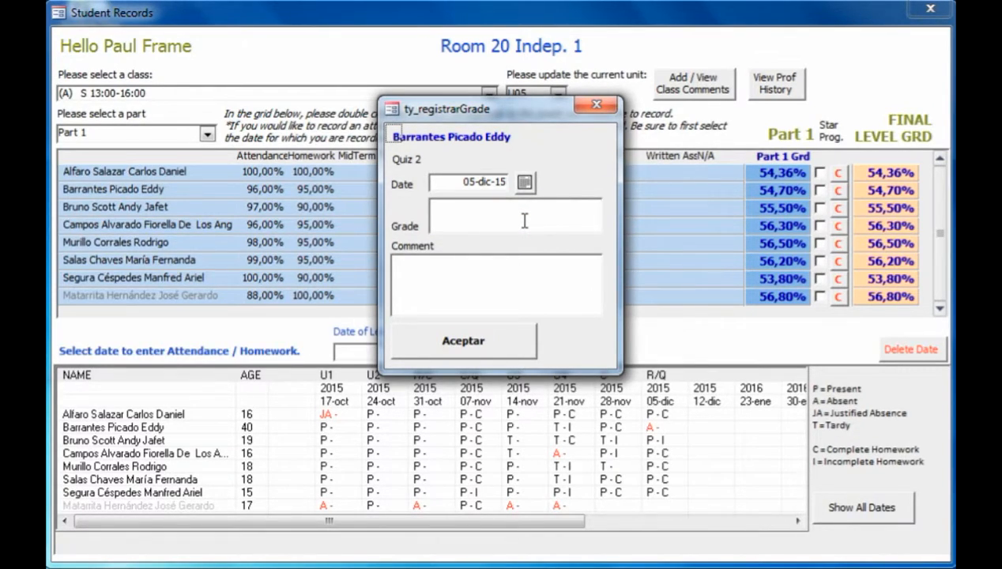
text(0)
key(Tab)
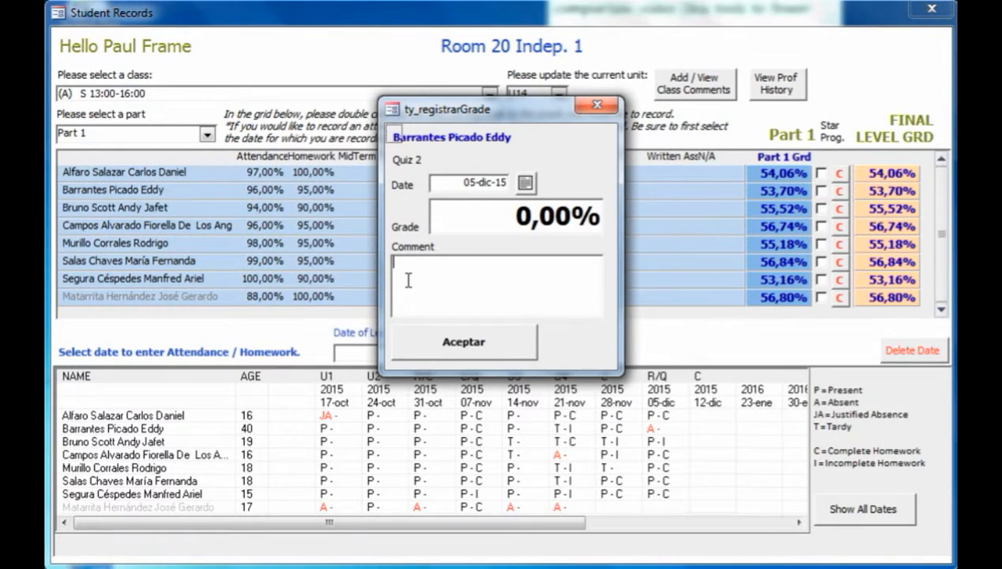
Add the comment "Absent - will be completed in Testing Center by Dec 15" to the second student's Quiz 2 entry
text(Absent - will be completed )
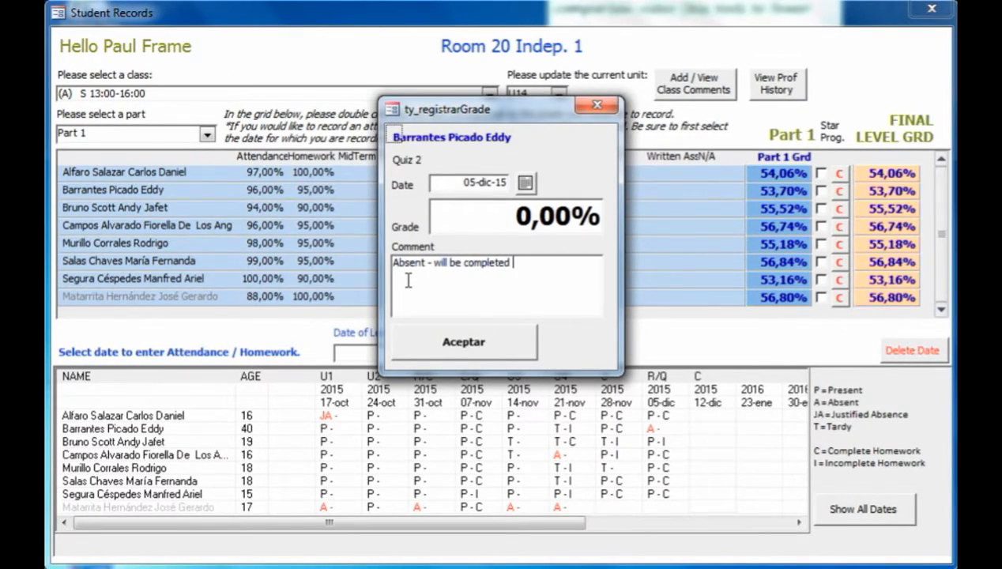
text(in Testing Center)
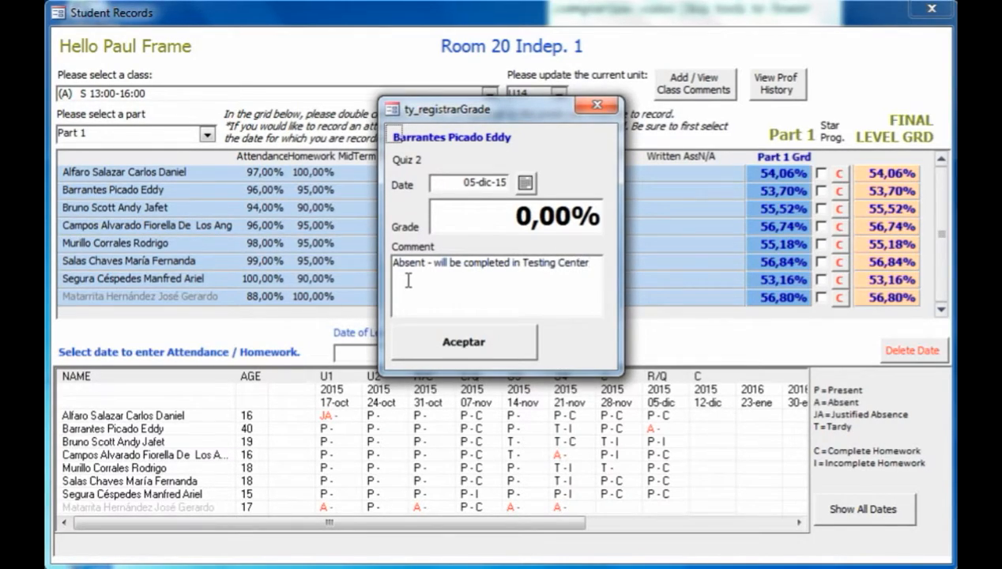
text( Der 15)
click(409, 282)
key(BackSpace)
text(c)
click(589, 264)
text(by)
Review the grade, testing location and deadline in the second student's Quiz 2 entry and accept it
click(523, 263)
drag(523, 263, 577, 264)
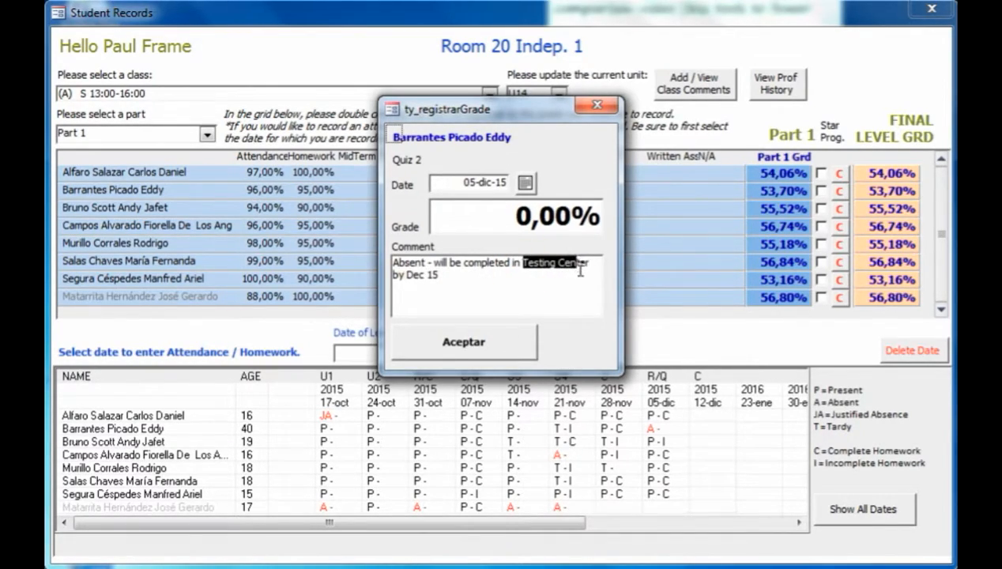
click(583, 271)
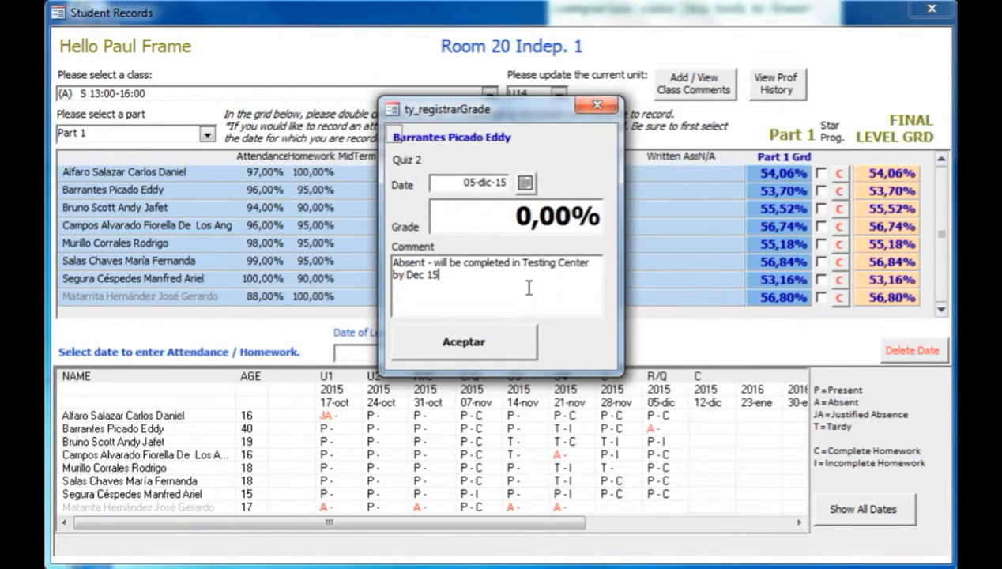
drag(513, 221, 595, 235)
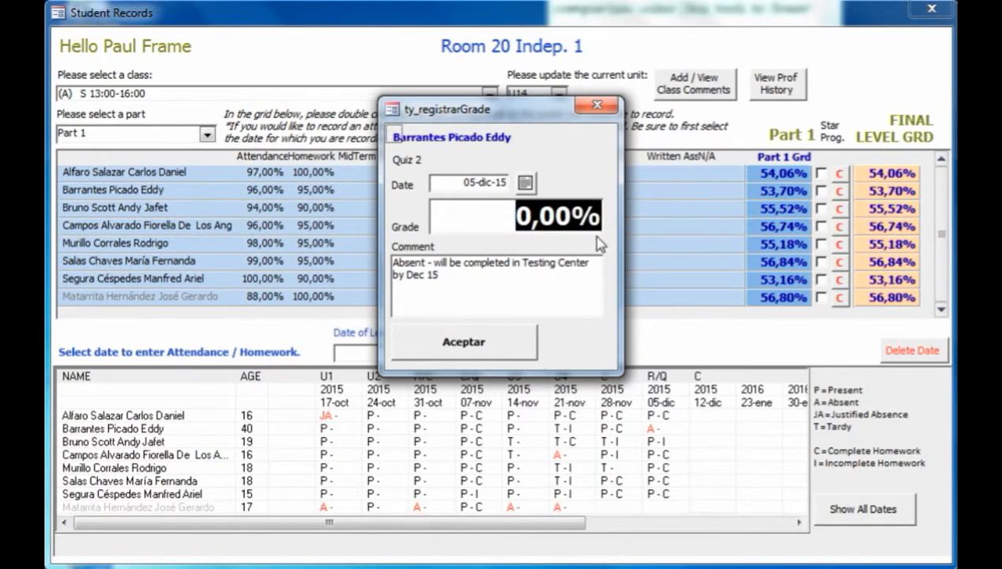
drag(440, 273, 393, 261)
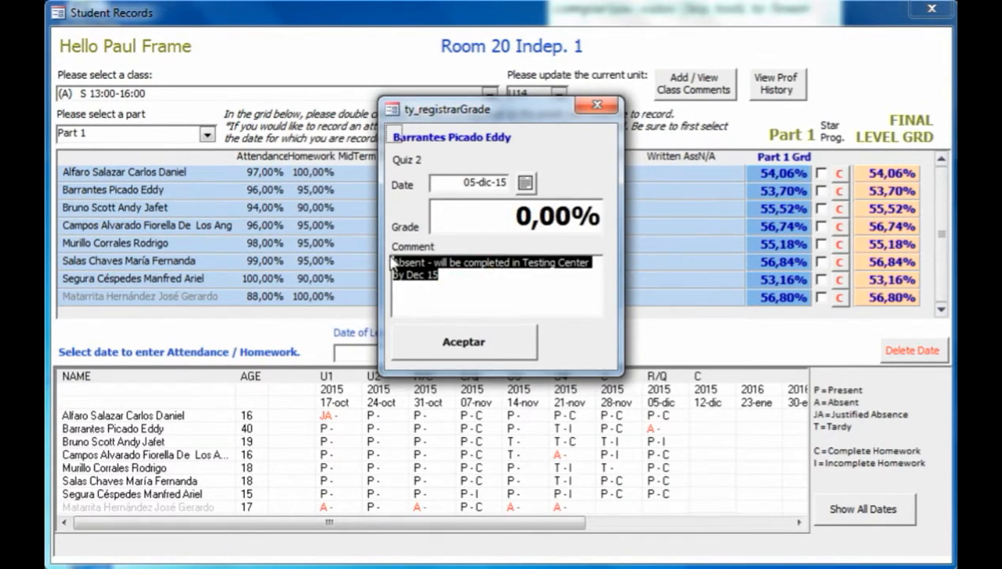
click(464, 280)
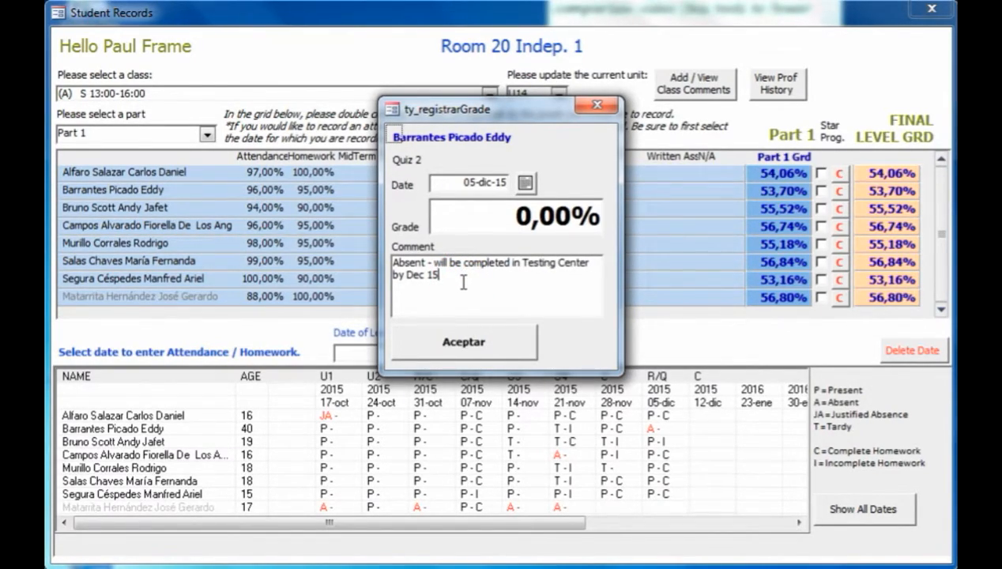
drag(440, 274, 402, 273)
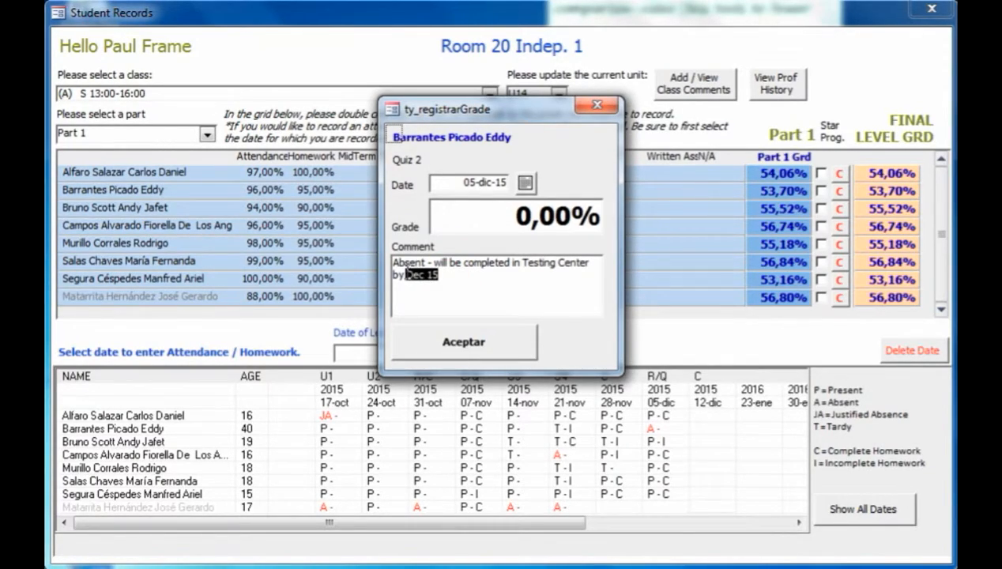
click(462, 276)
click(484, 355)
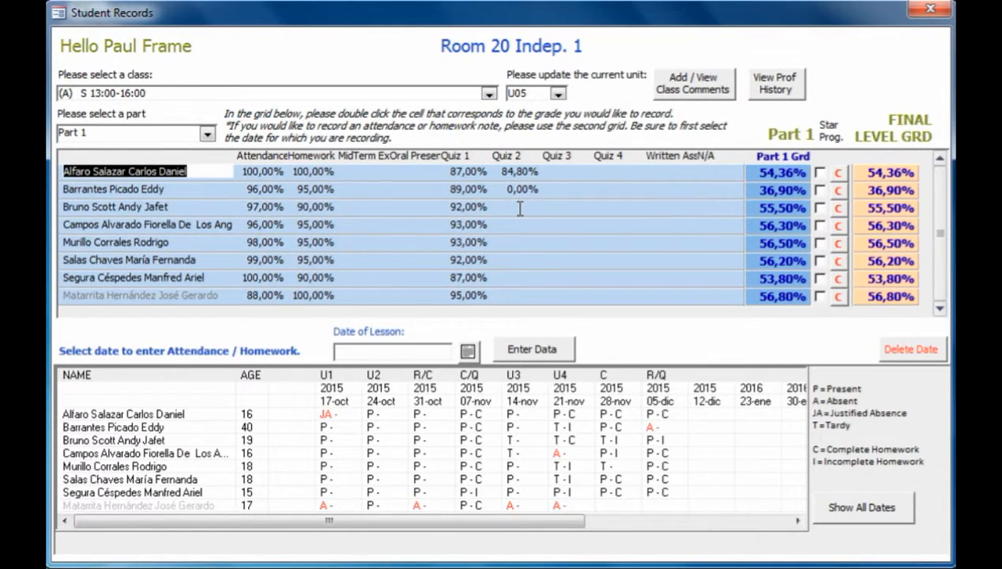
Record a Quiz 2 grade of 93,6 for the third student, using the same quiz date as the previous entries
double_click(520, 208)
click(526, 184)
click(552, 209)
text(93,6)
key(Return)
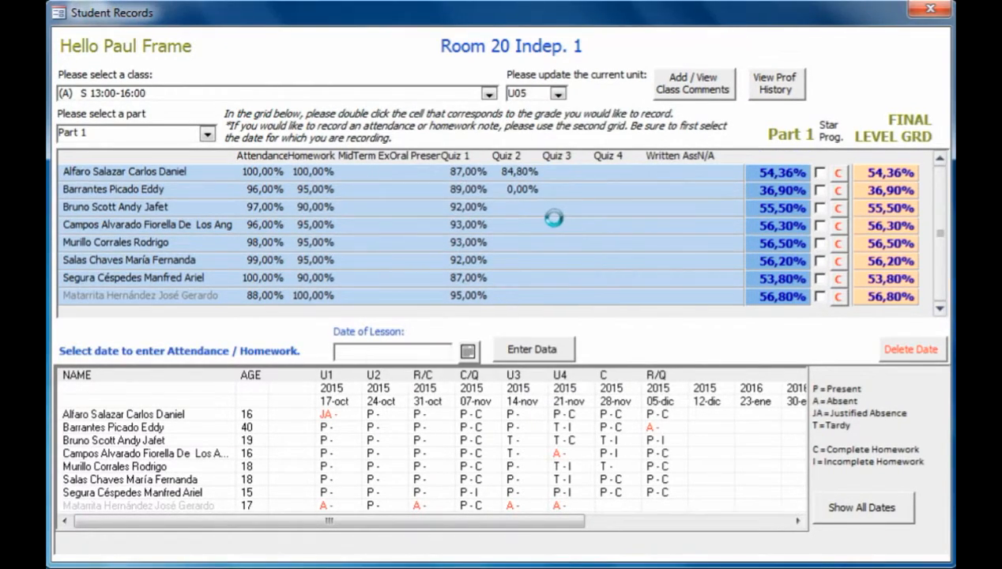
Record a Quiz 2 grade of 95,2 for the fourth student with the same quiz date, leaving the comment empty
double_click(521, 225)
click(525, 181)
click(552, 208)
text(95,2)
key(Tab)
key(Return)
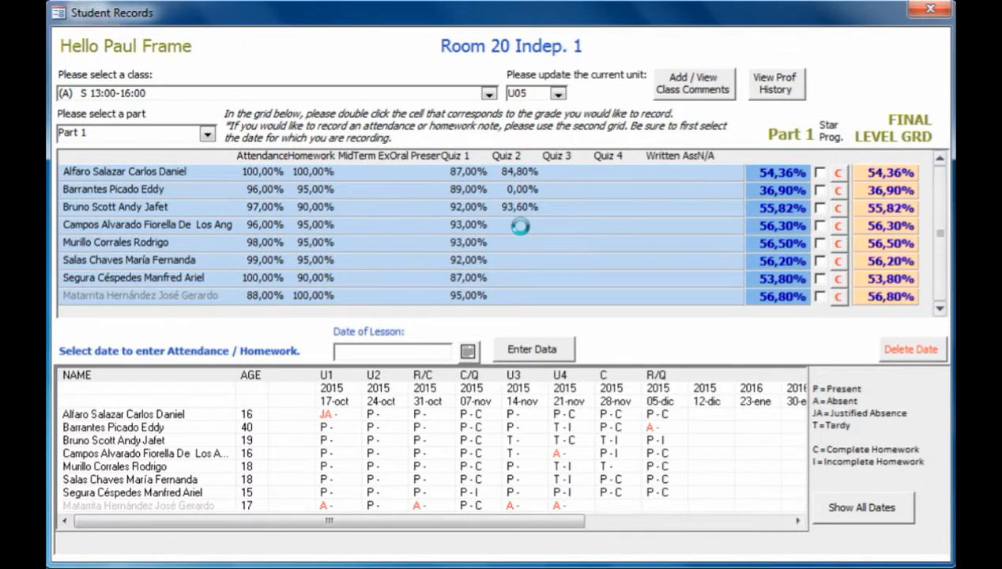
Record a Quiz 2 grade of 86,4 for the fifth student with the same quiz date
double_click(521, 243)
click(525, 182)
click(552, 209)
text(86,4)
key(Return)
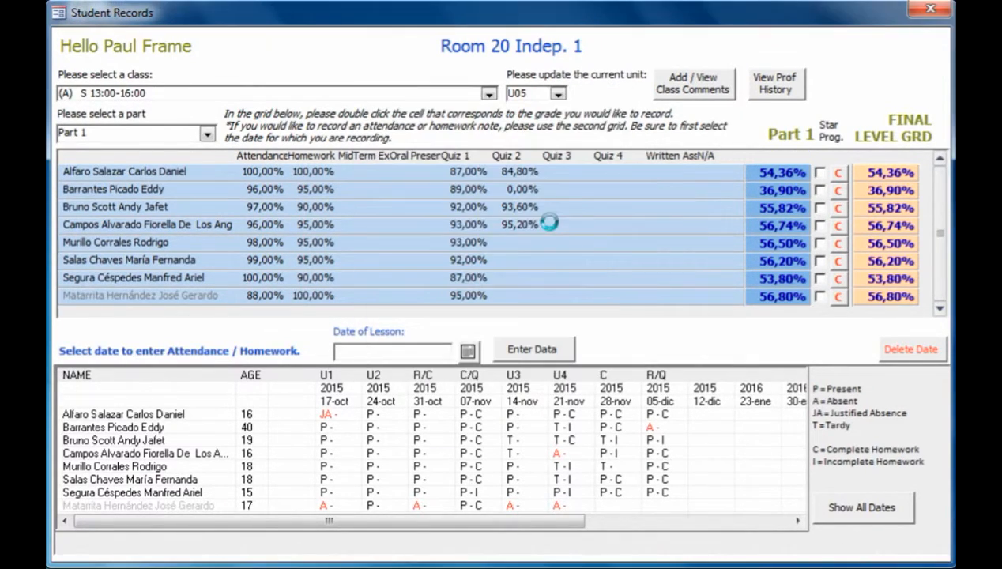
Record a Quiz 2 grade of 95,2 dated 5 December 2015 for the sixth student, without a comment
double_click(519, 261)
click(525, 182)
click(551, 207)
text(95,2)
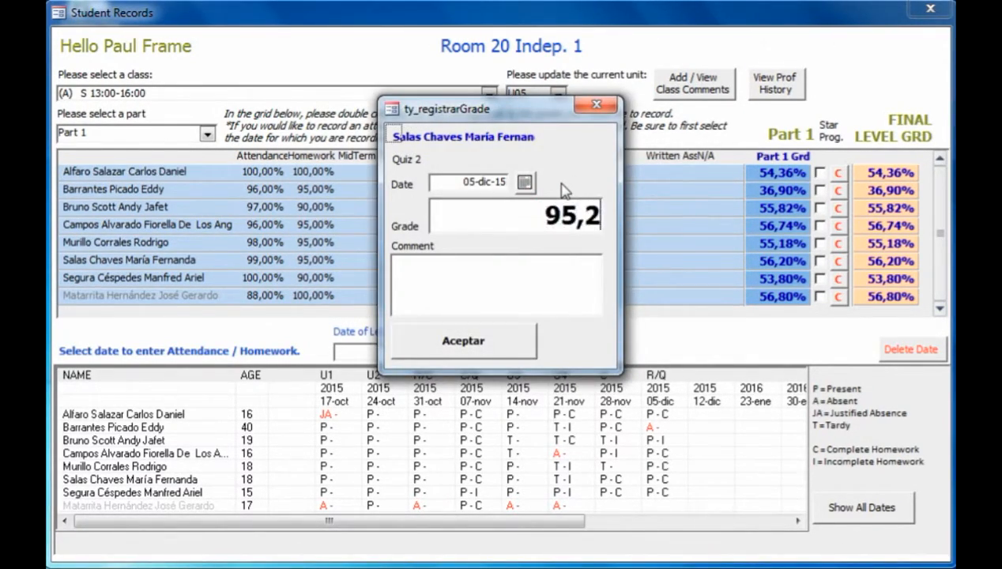
key(Return)
Record a Quiz 2 grade of 83,8 for the seventh student with the same quiz date
double_click(515, 283)
click(525, 182)
click(551, 207)
text(83,)
key(Return)
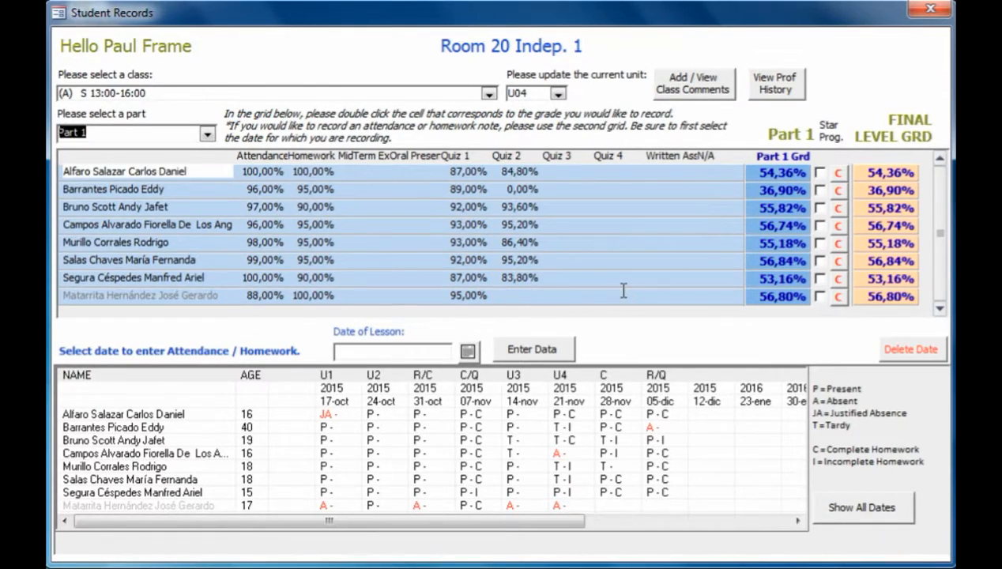
click(623, 291)
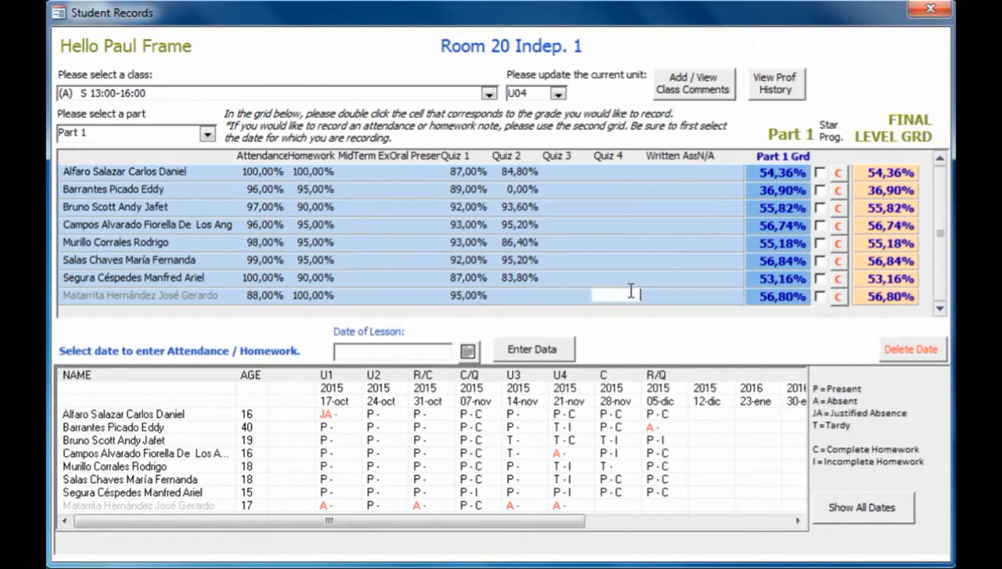
click(585, 293)
click(510, 293)
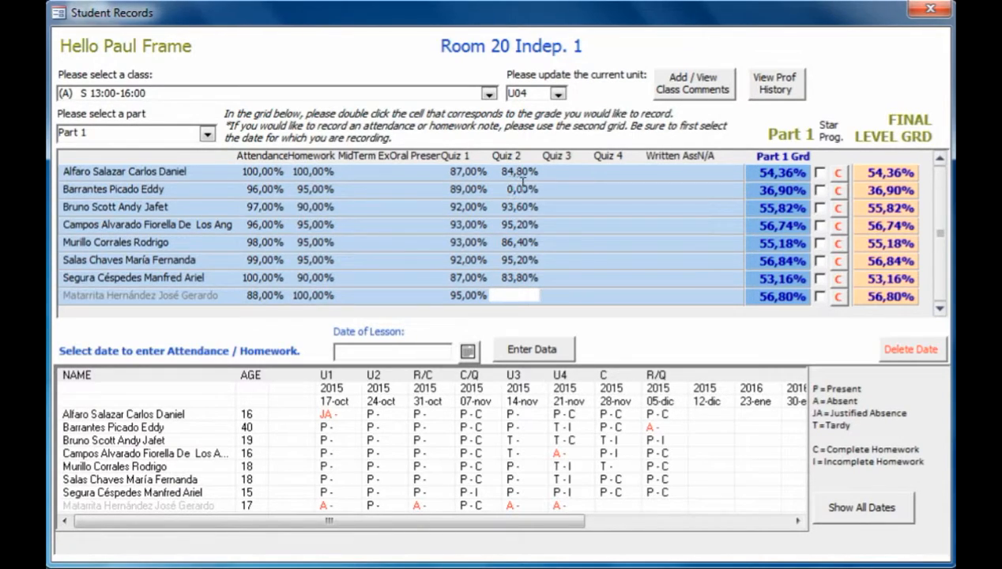
Switch to the Saturday 09:00-12:00 Room 20 Basic 2 class, display Part 1 and look through its students' grades
click(489, 93)
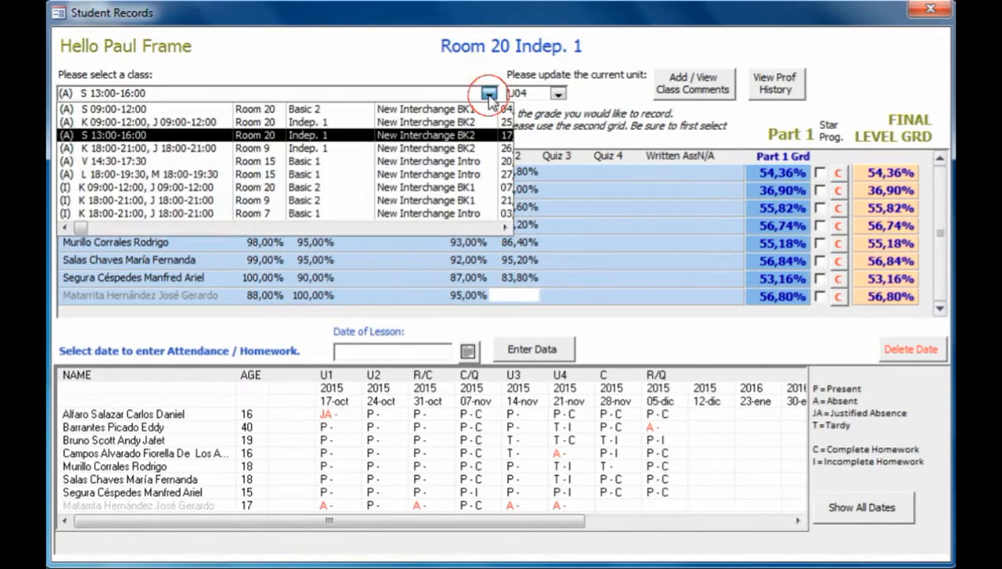
click(356, 110)
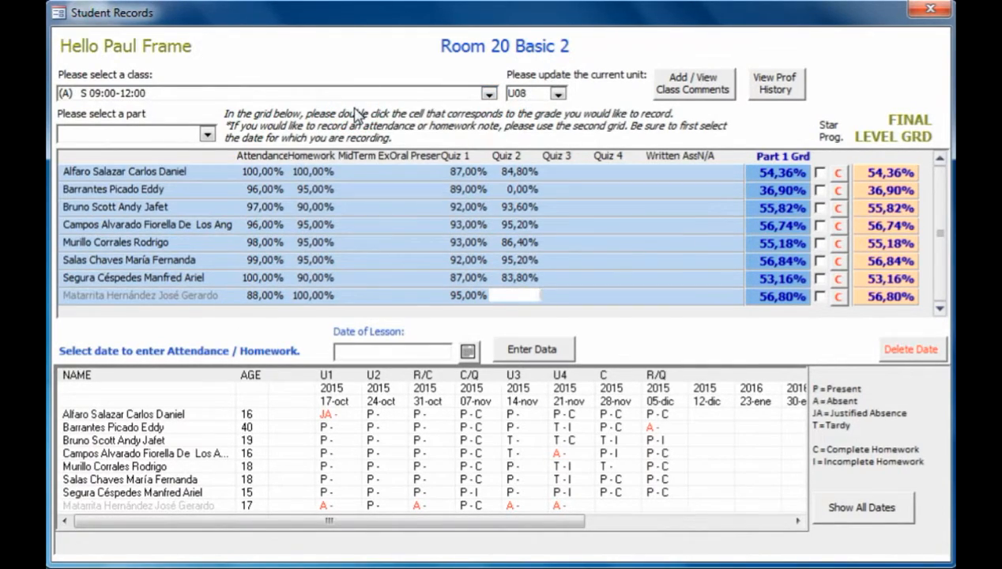
click(207, 134)
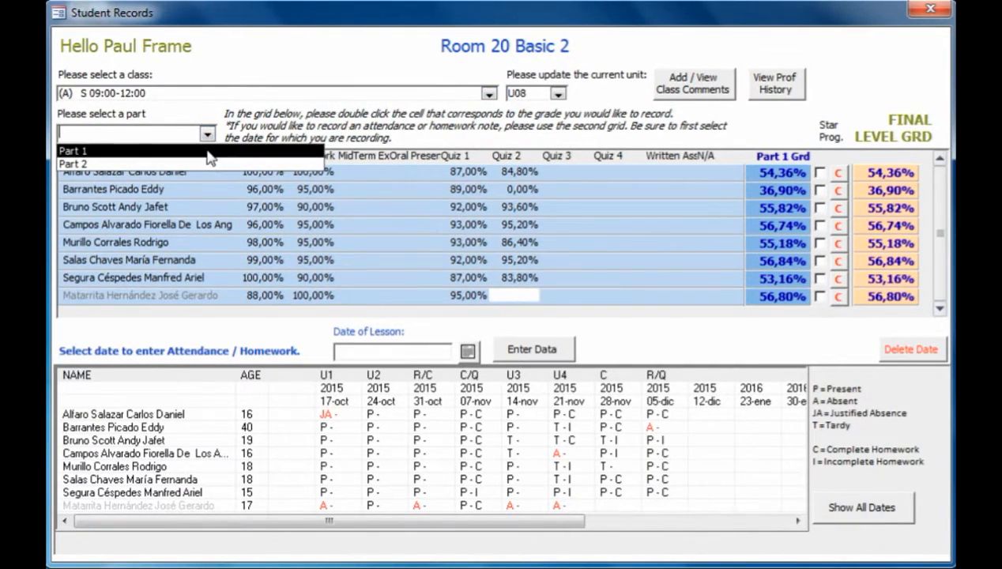
click(209, 152)
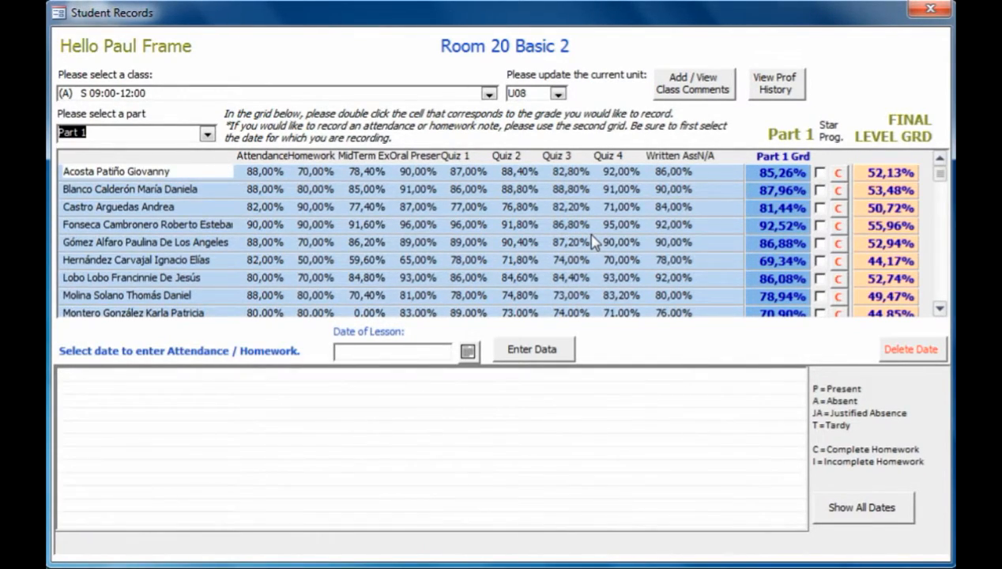
click(940, 309)
click(941, 308)
click(941, 308)
click(941, 308)
click(941, 308)
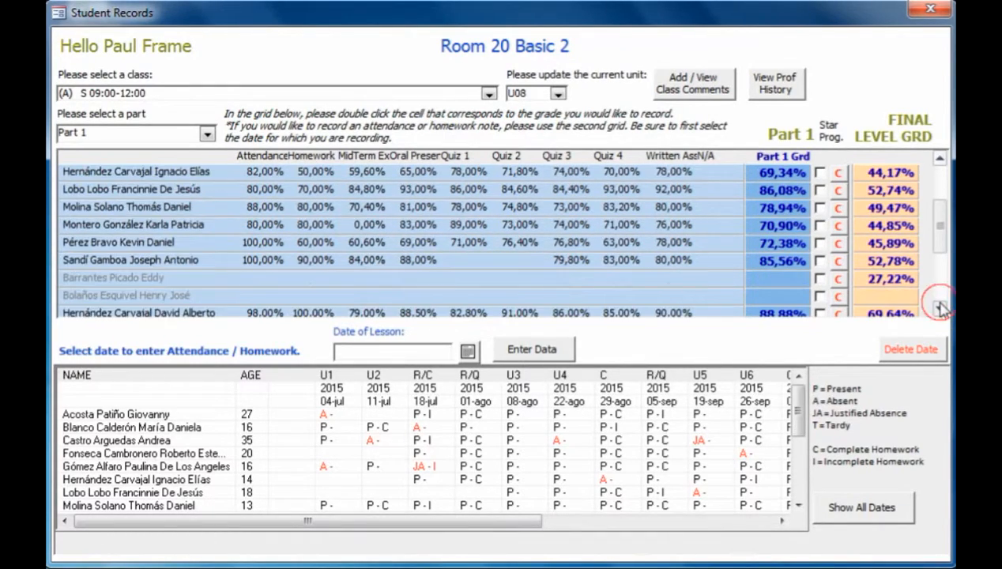
click(941, 309)
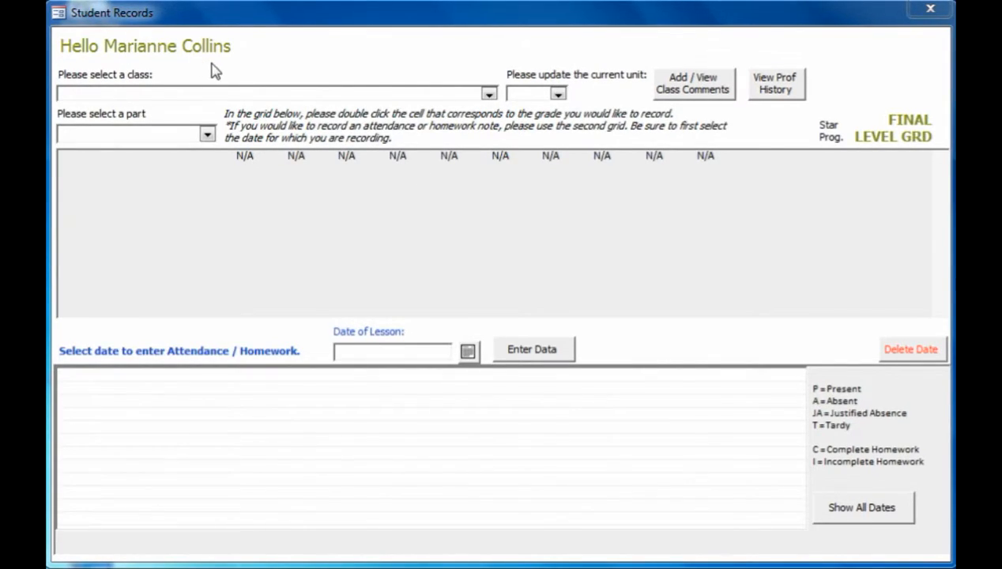
Display Part 1 of the active Room 19 Indep. 1 class (K and J 18:00-21:00) and view its class comments
click(489, 93)
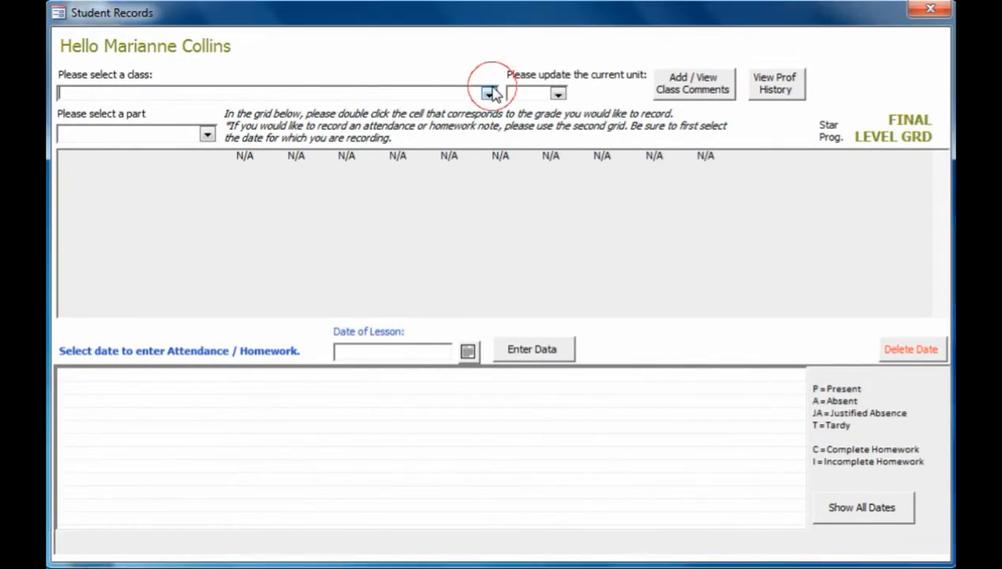
click(489, 93)
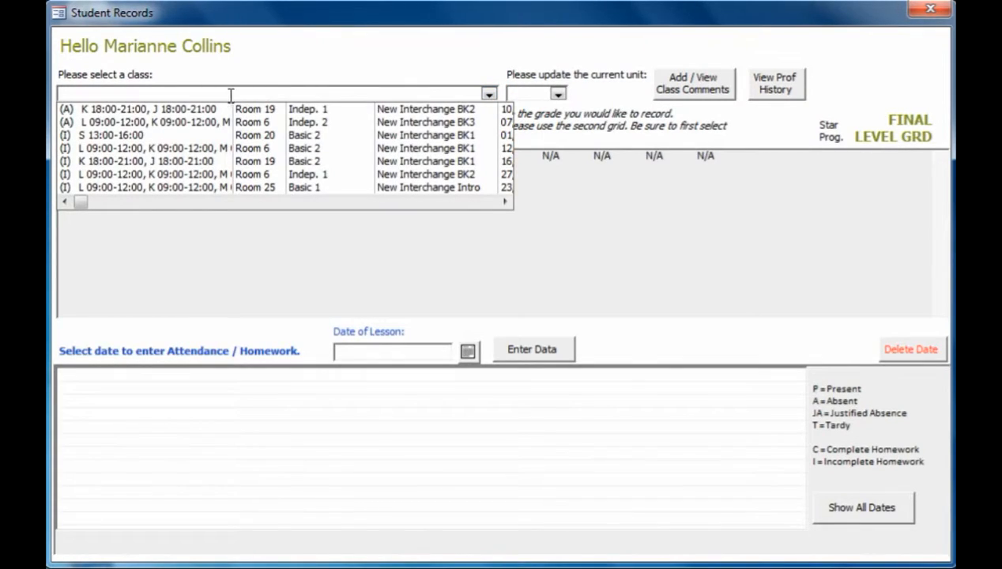
click(192, 111)
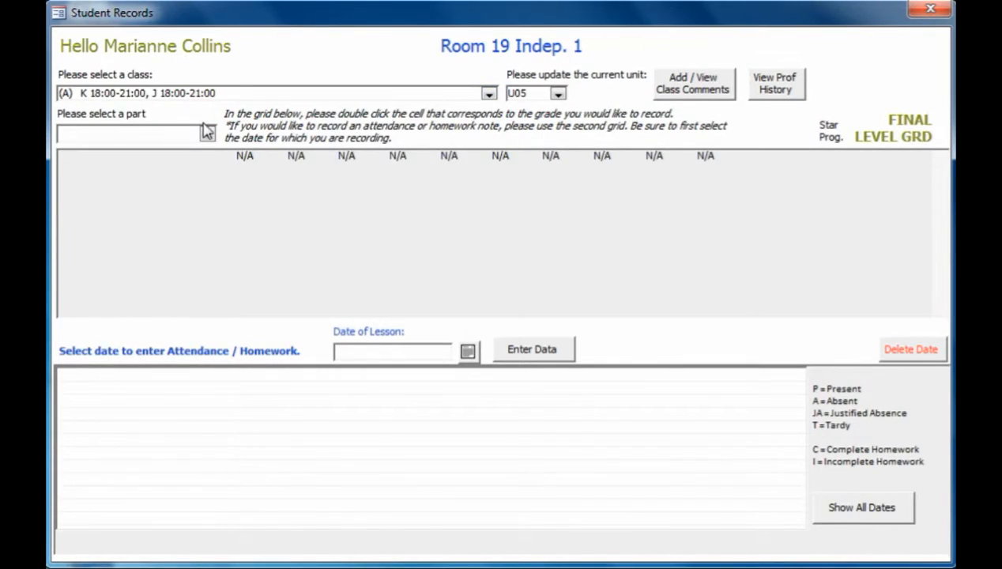
click(206, 135)
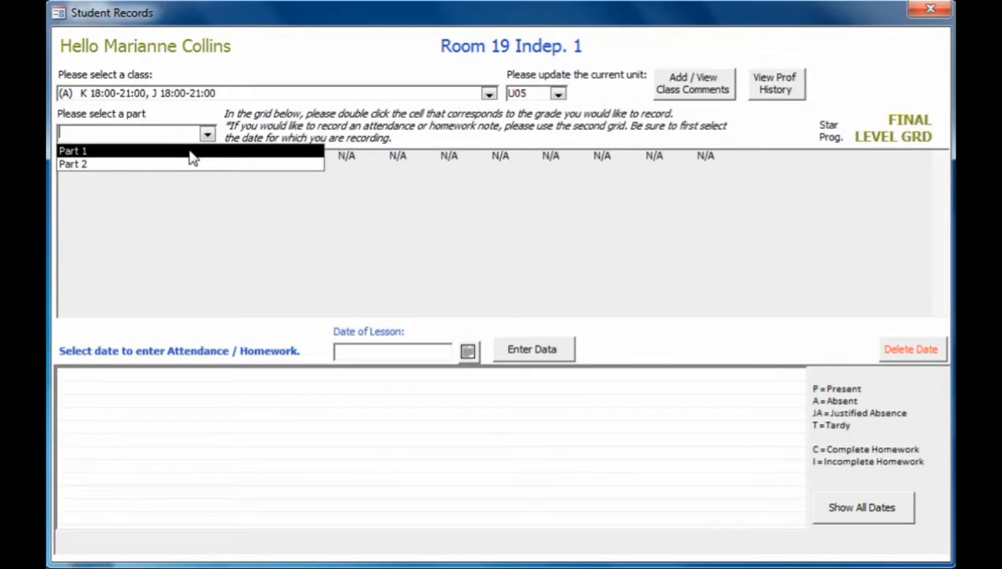
click(192, 152)
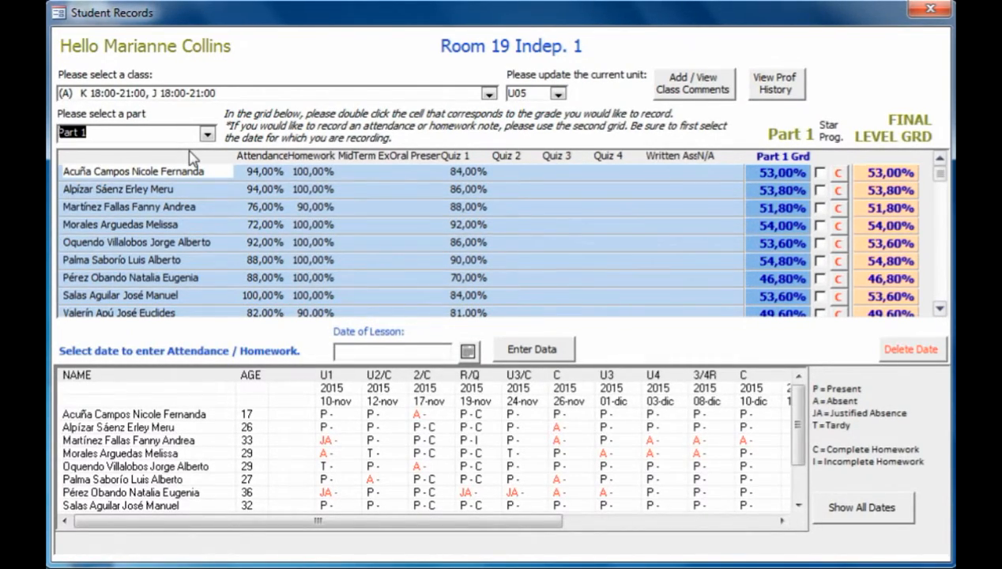
click(692, 92)
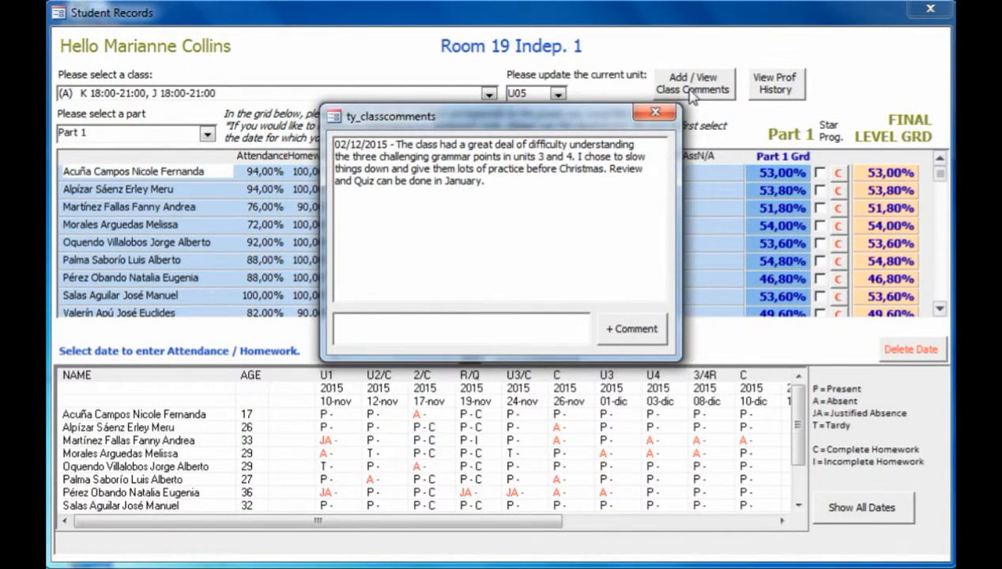